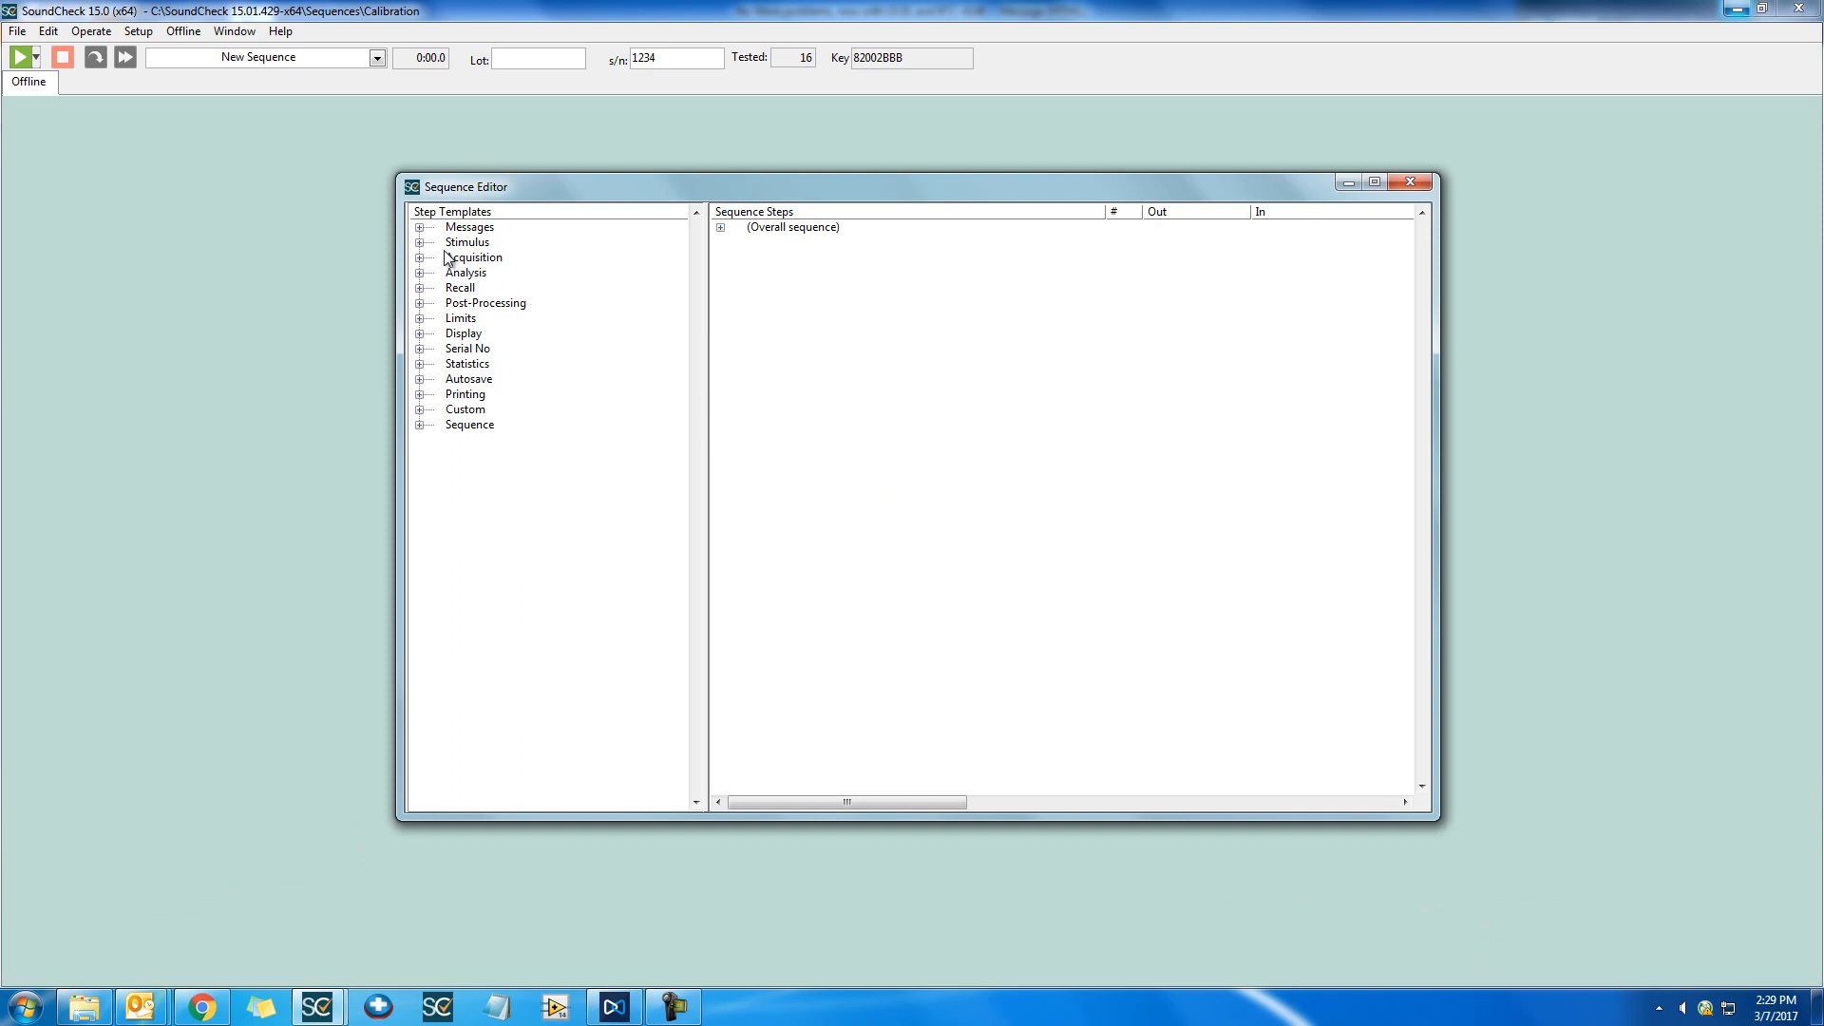
Add the Example Stimulus template to the sequence with output signal path Amp ch 1 and open the new step for editing
left_click(419, 243)
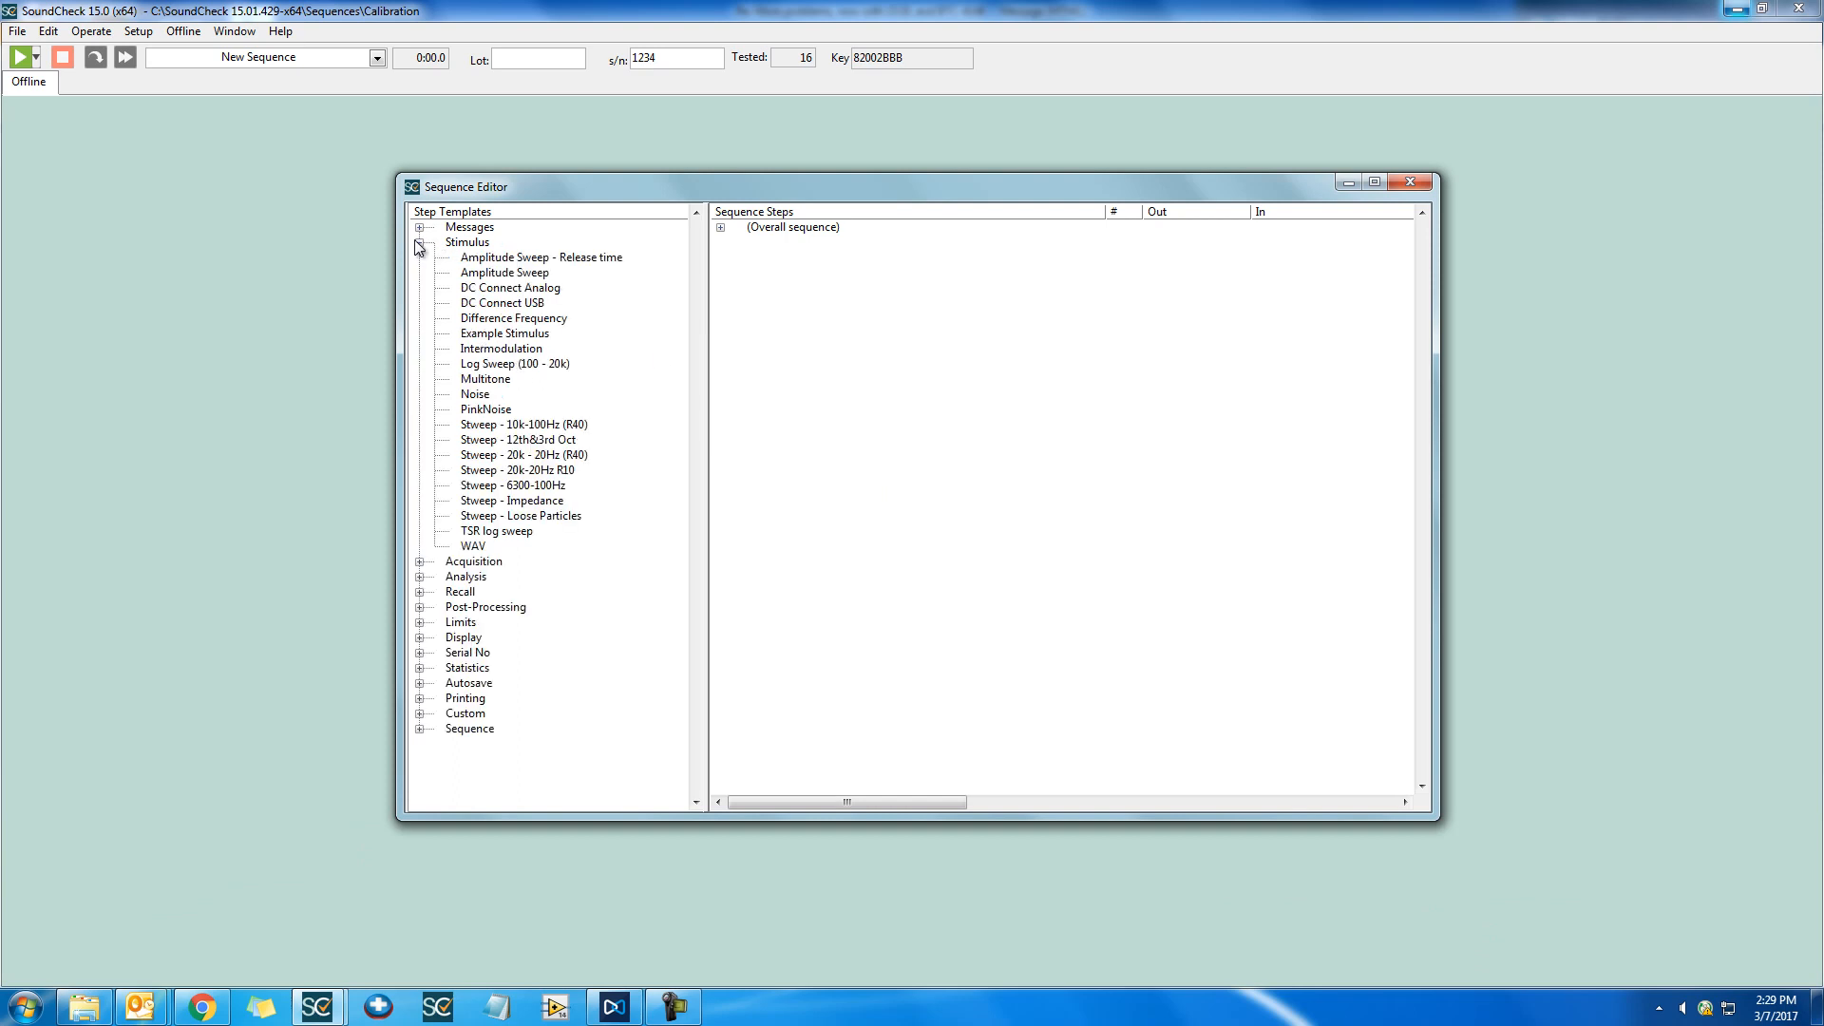
left_click_drag(504, 337, 910, 358)
left_click(903, 486)
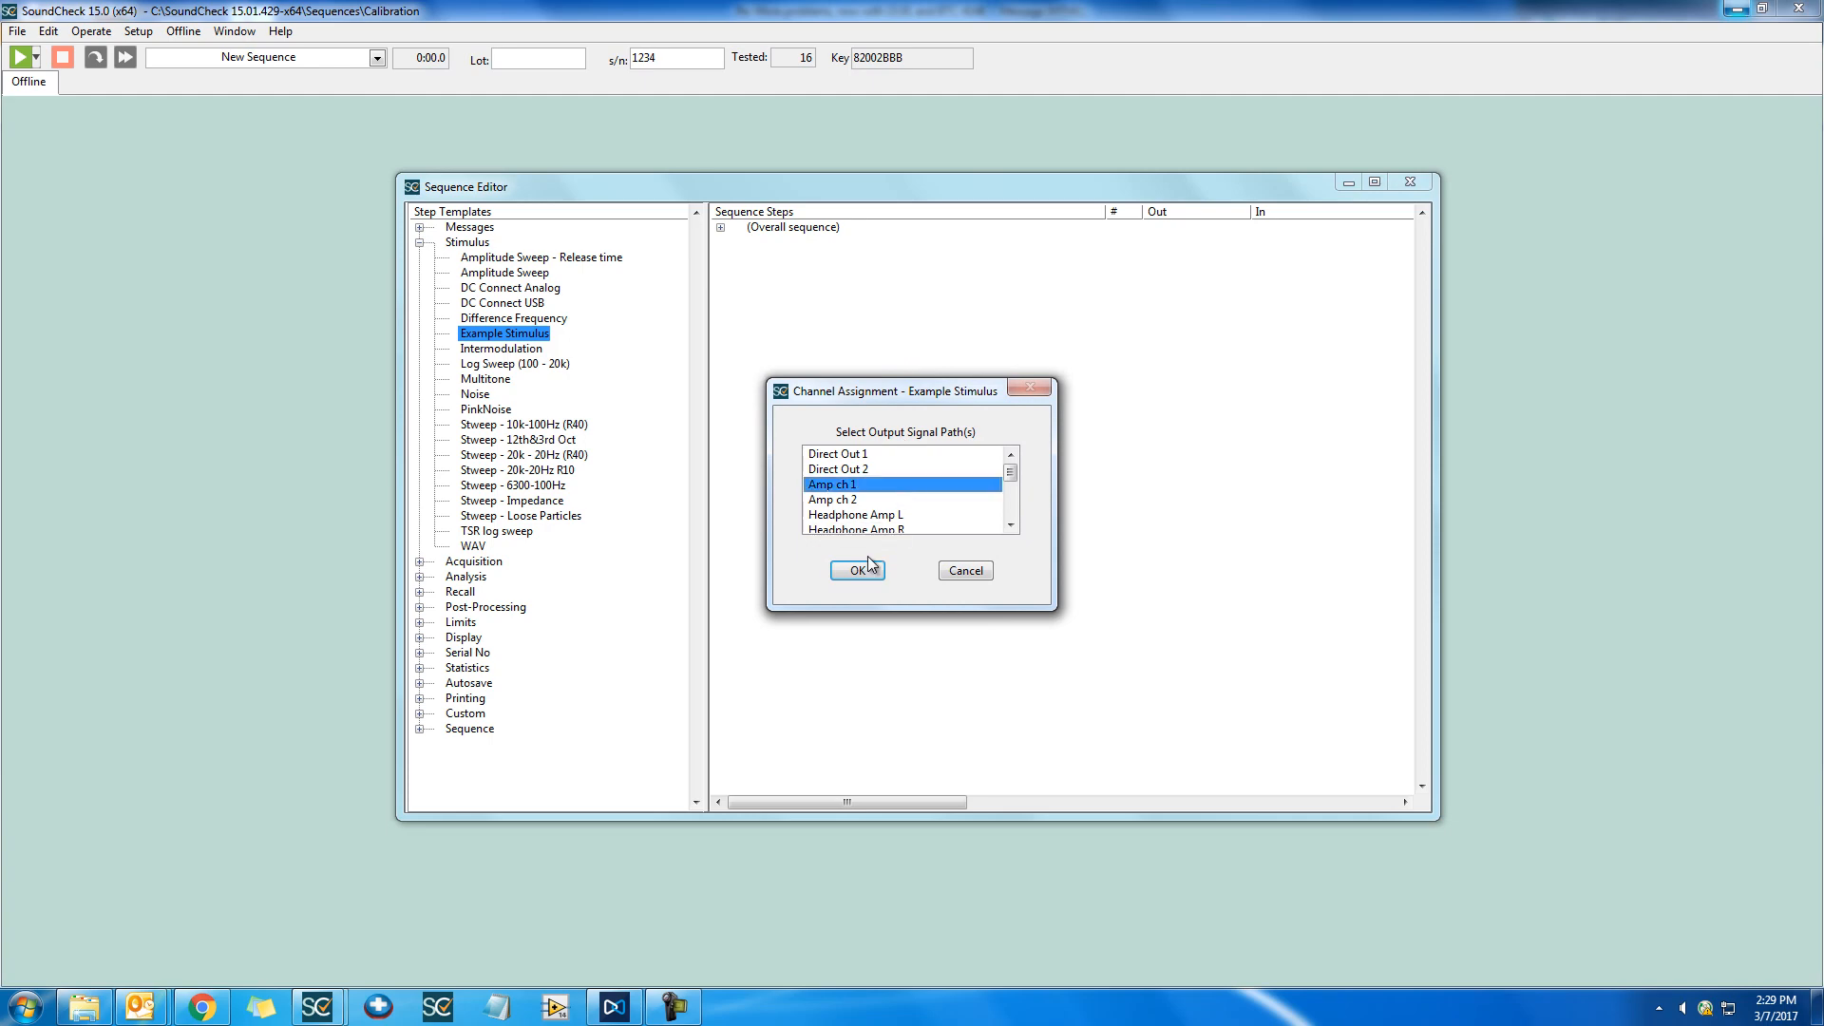
left_click(859, 570)
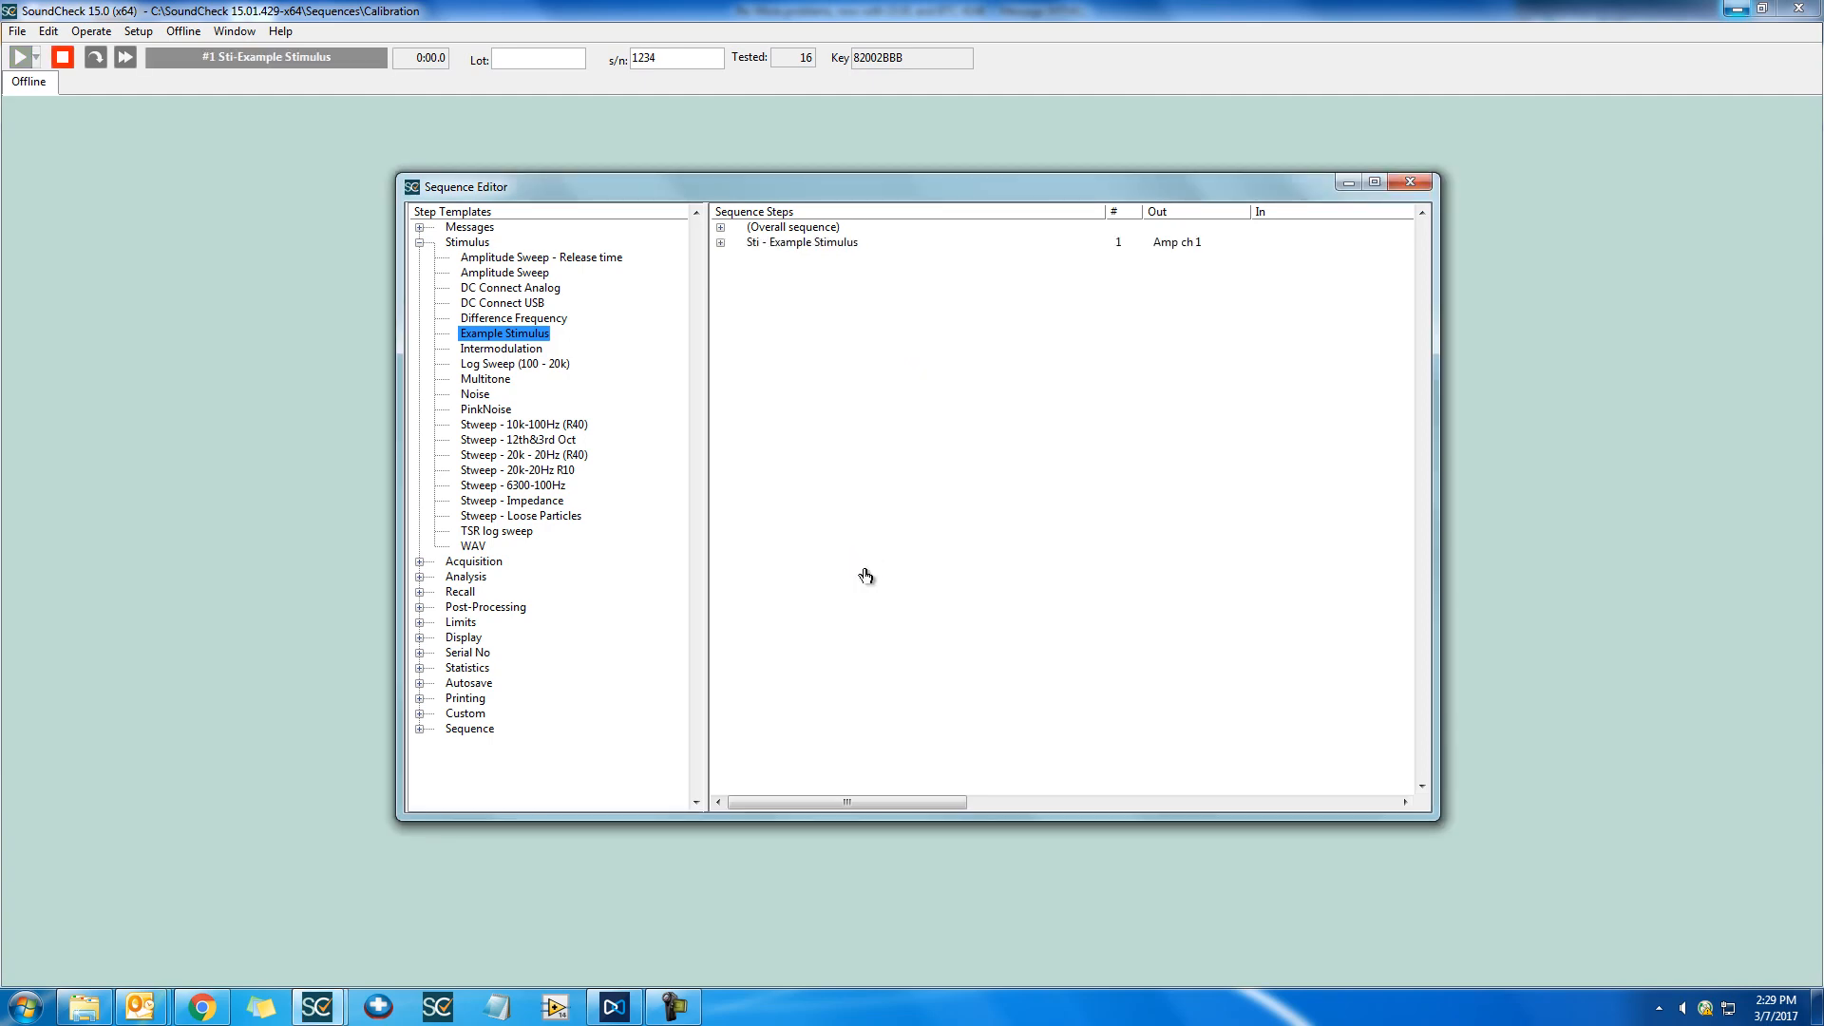
left_click(940, 257)
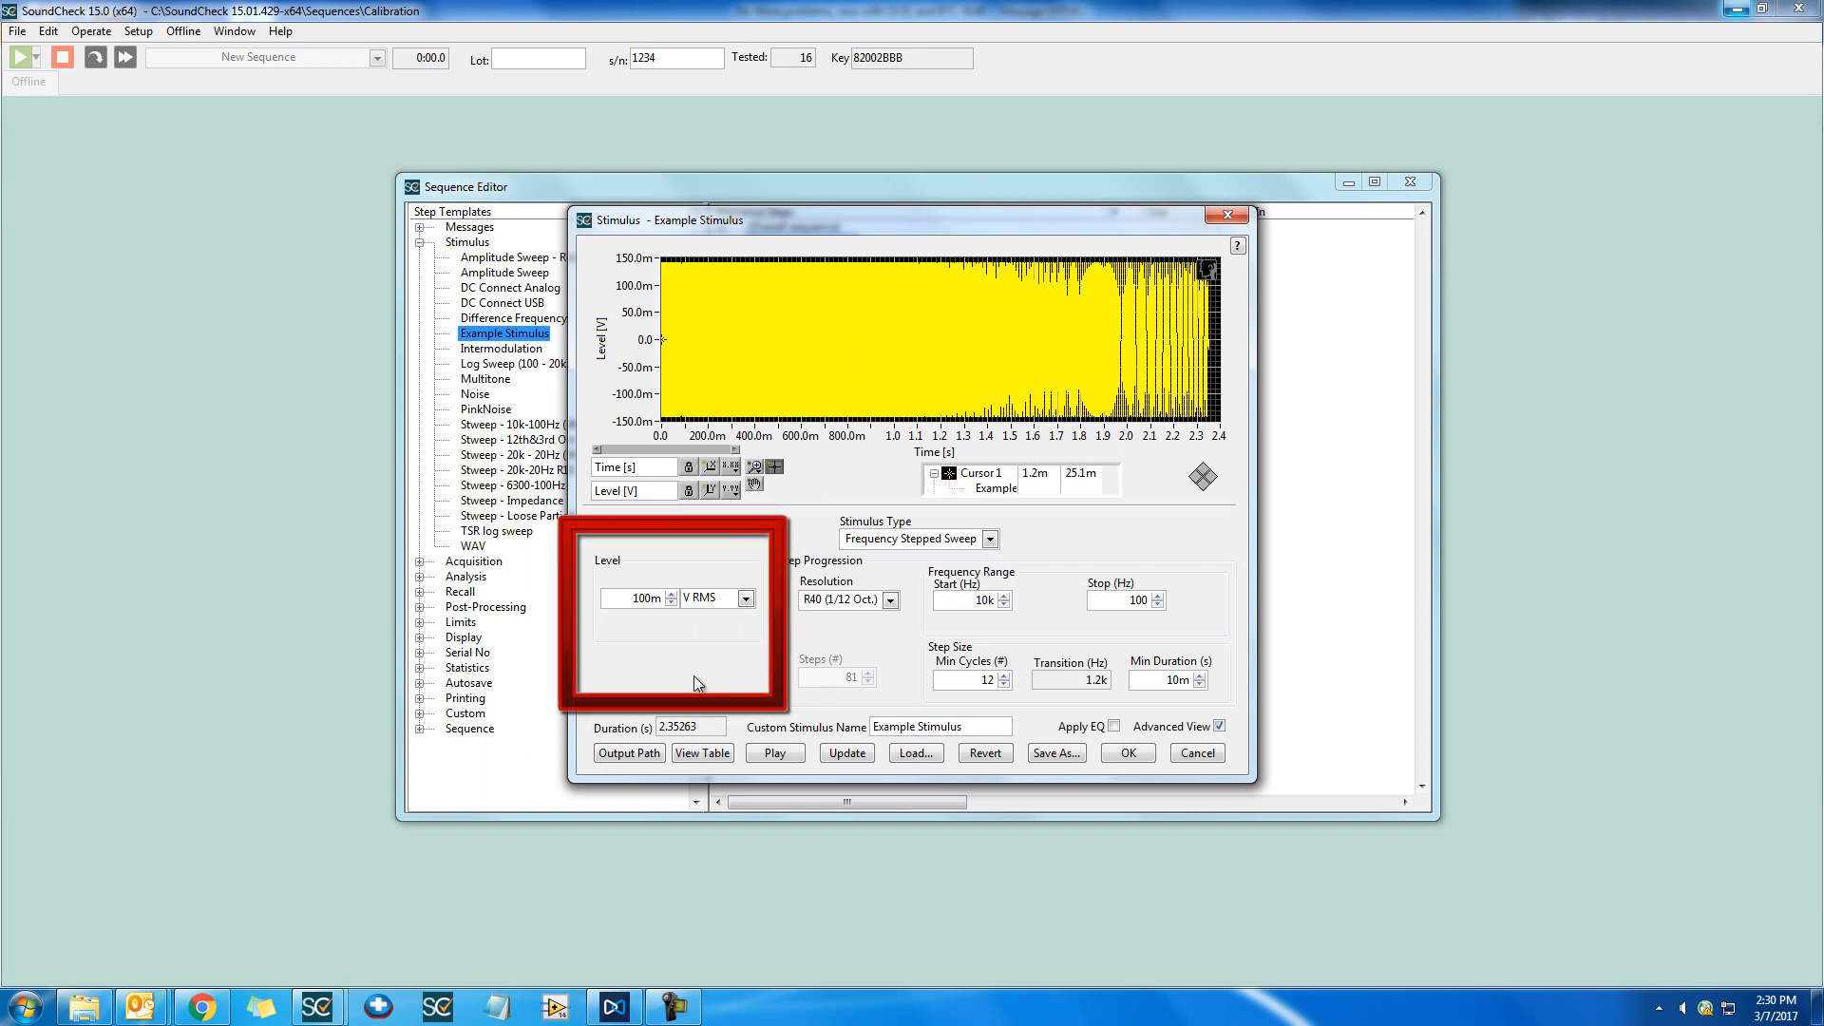
Set the stimulus level to 1 V RMS and update the waveform
double_click(650, 600)
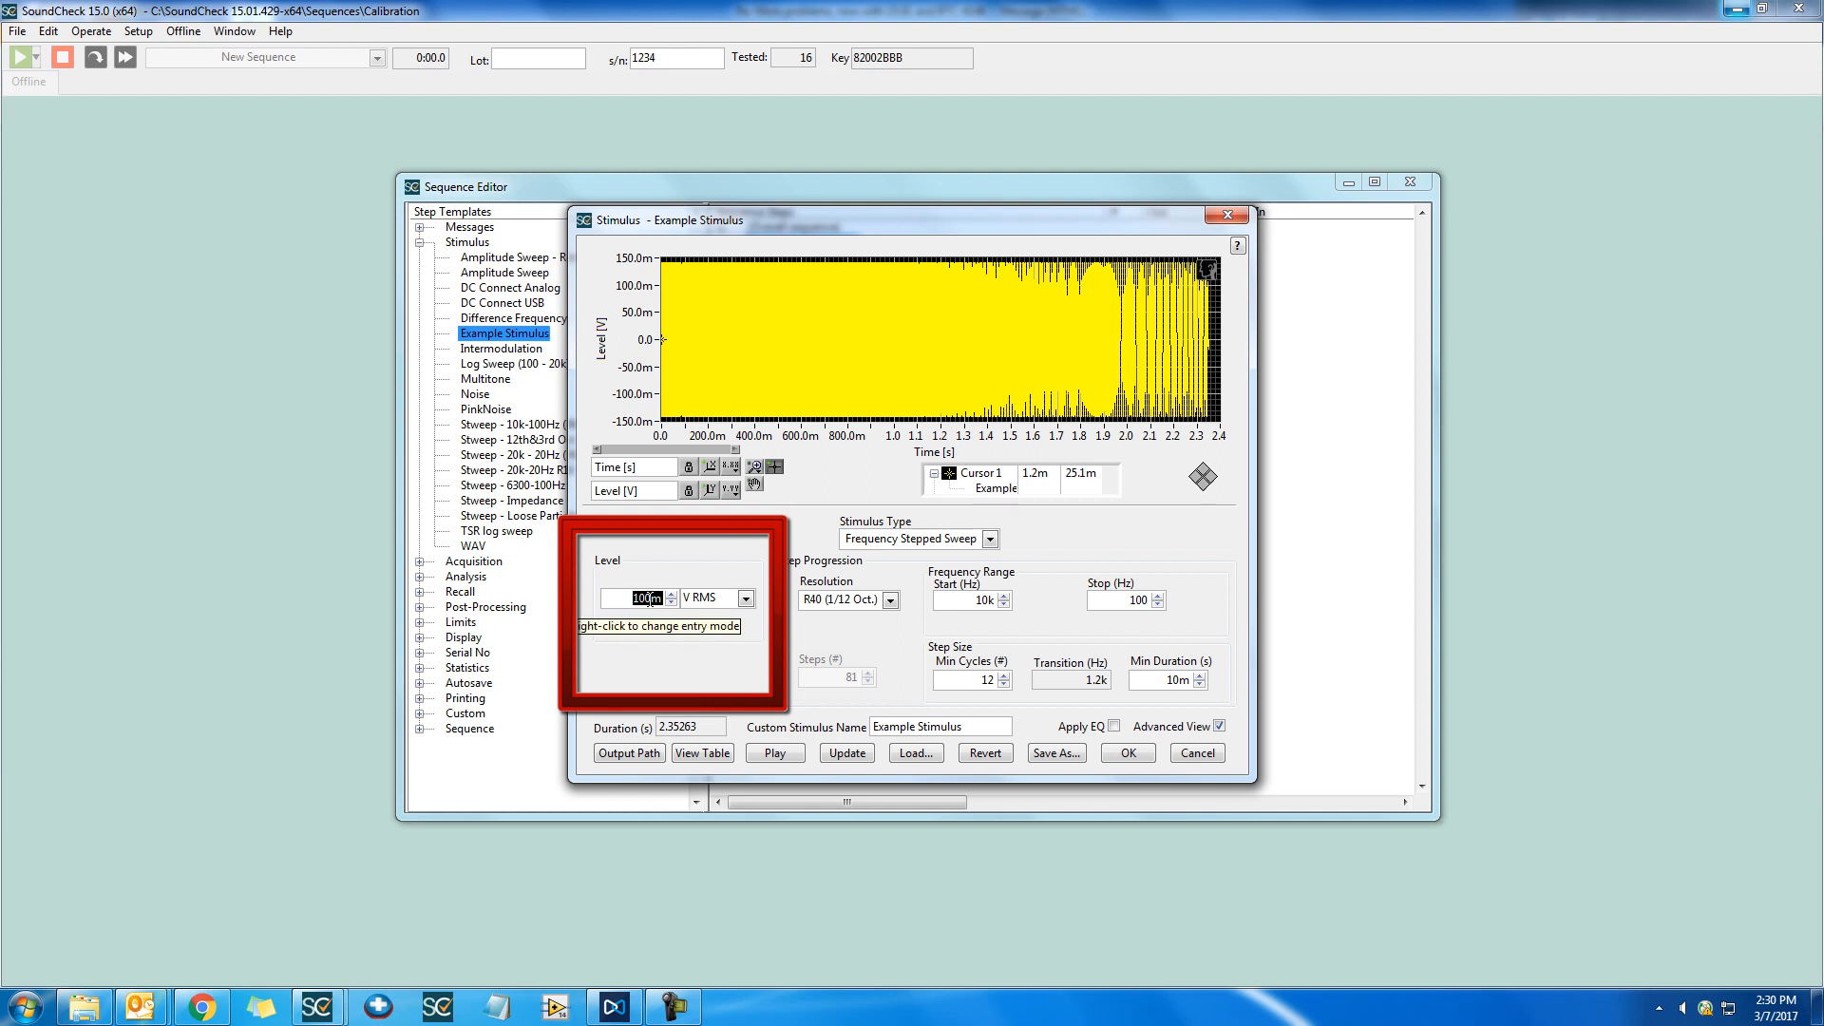
type("1")
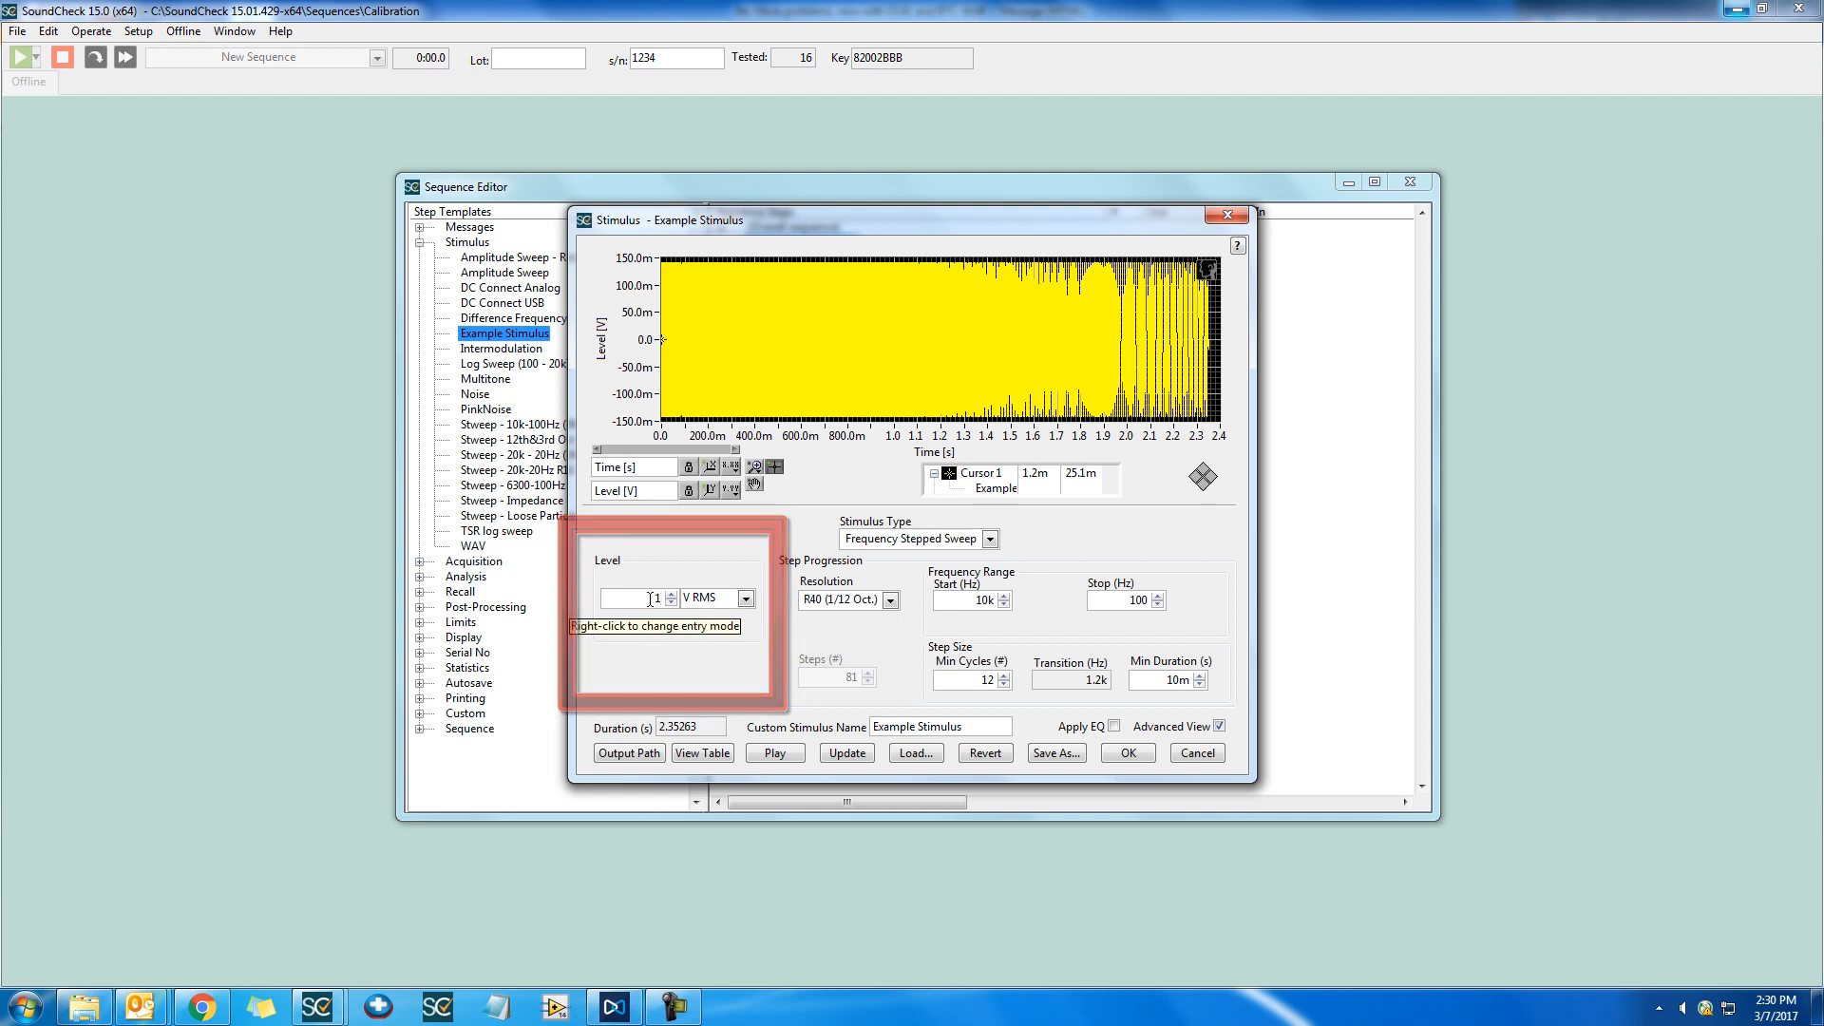
left_click(845, 753)
Switch the stimulus level unit to dB re 1 V, set the level to -20, and update the waveform
left_click(743, 599)
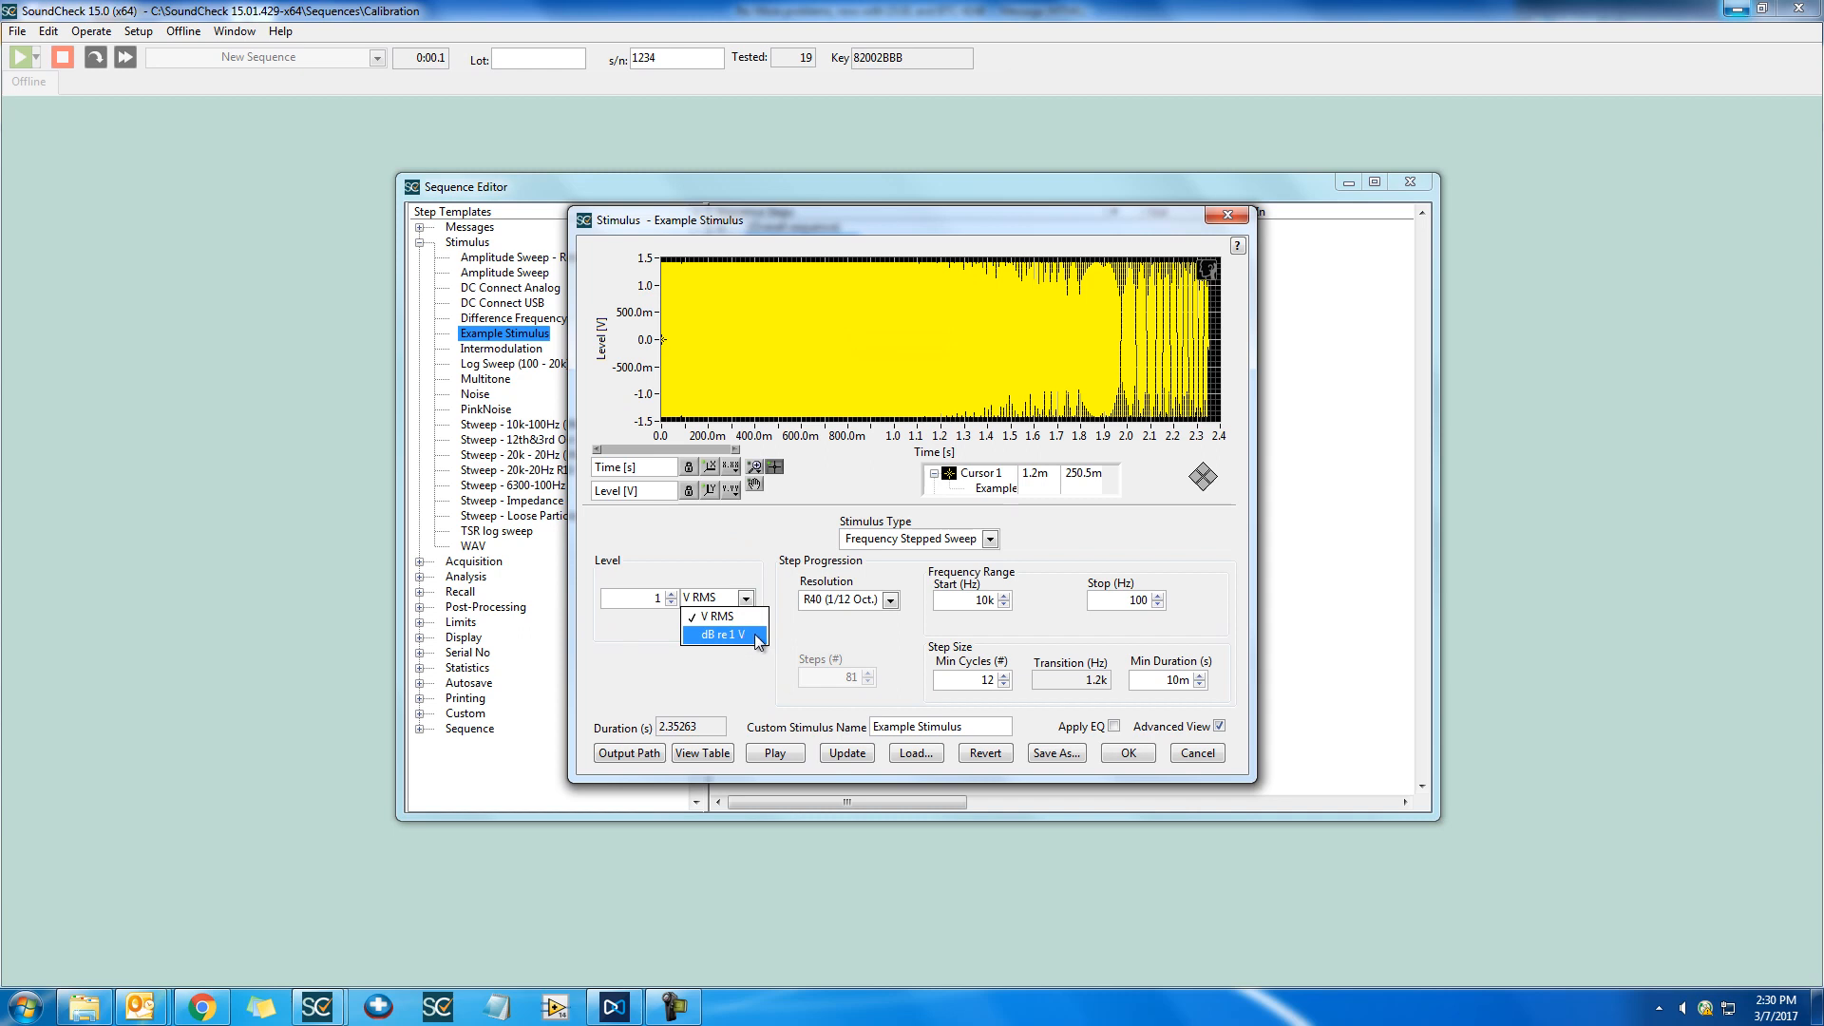
left_click(758, 639)
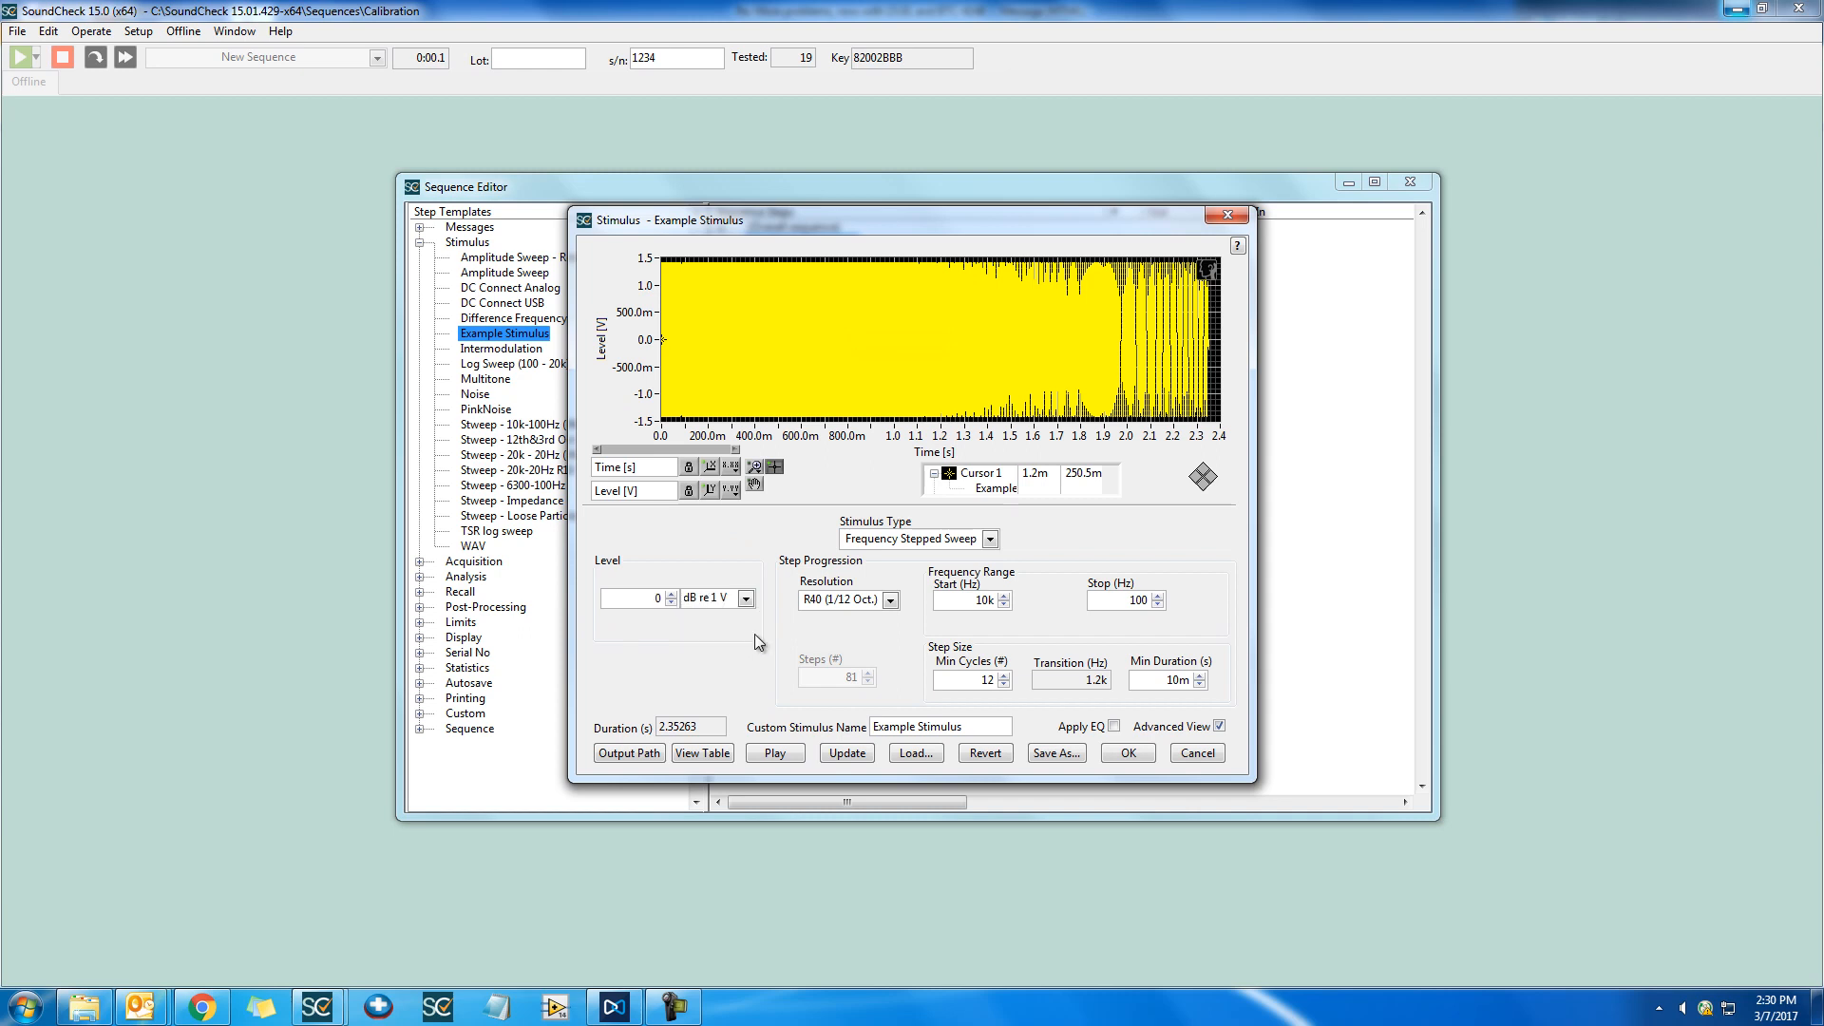
double_click(623, 596)
key("BackSpace")
left_click(731, 604)
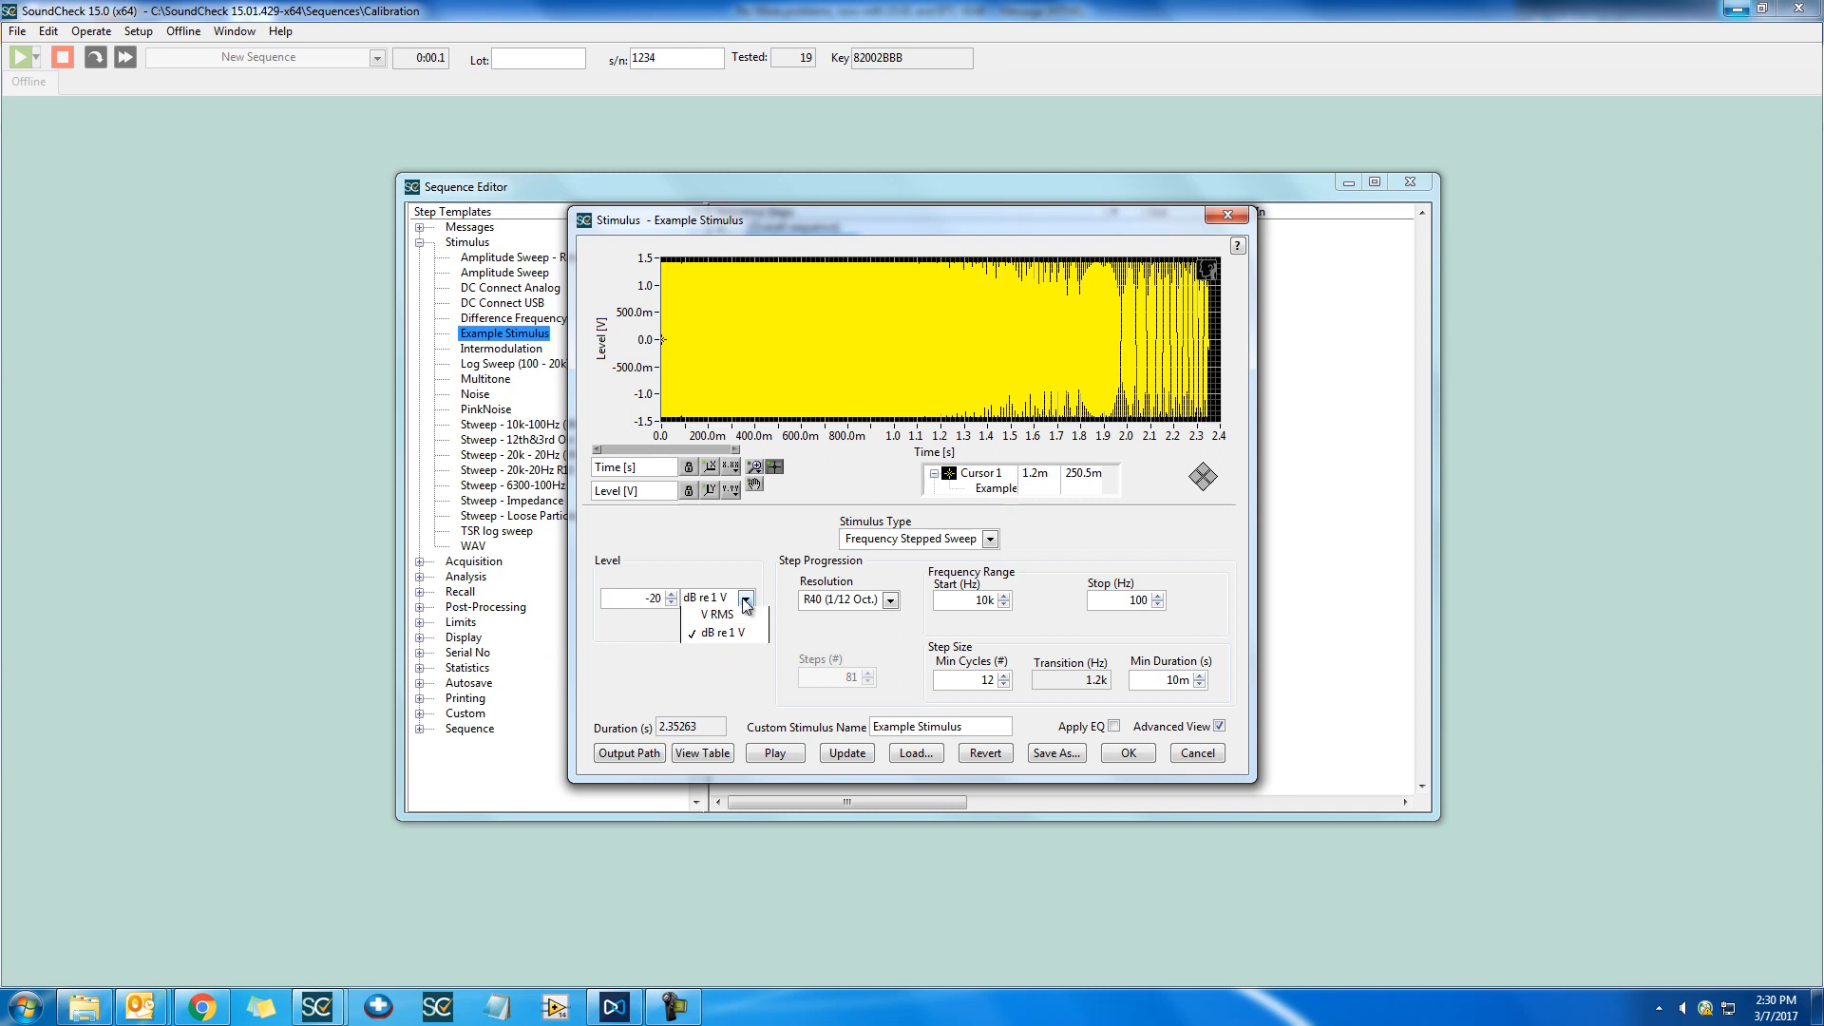
left_click(750, 619)
left_click(748, 608)
left_click(747, 630)
left_click(844, 754)
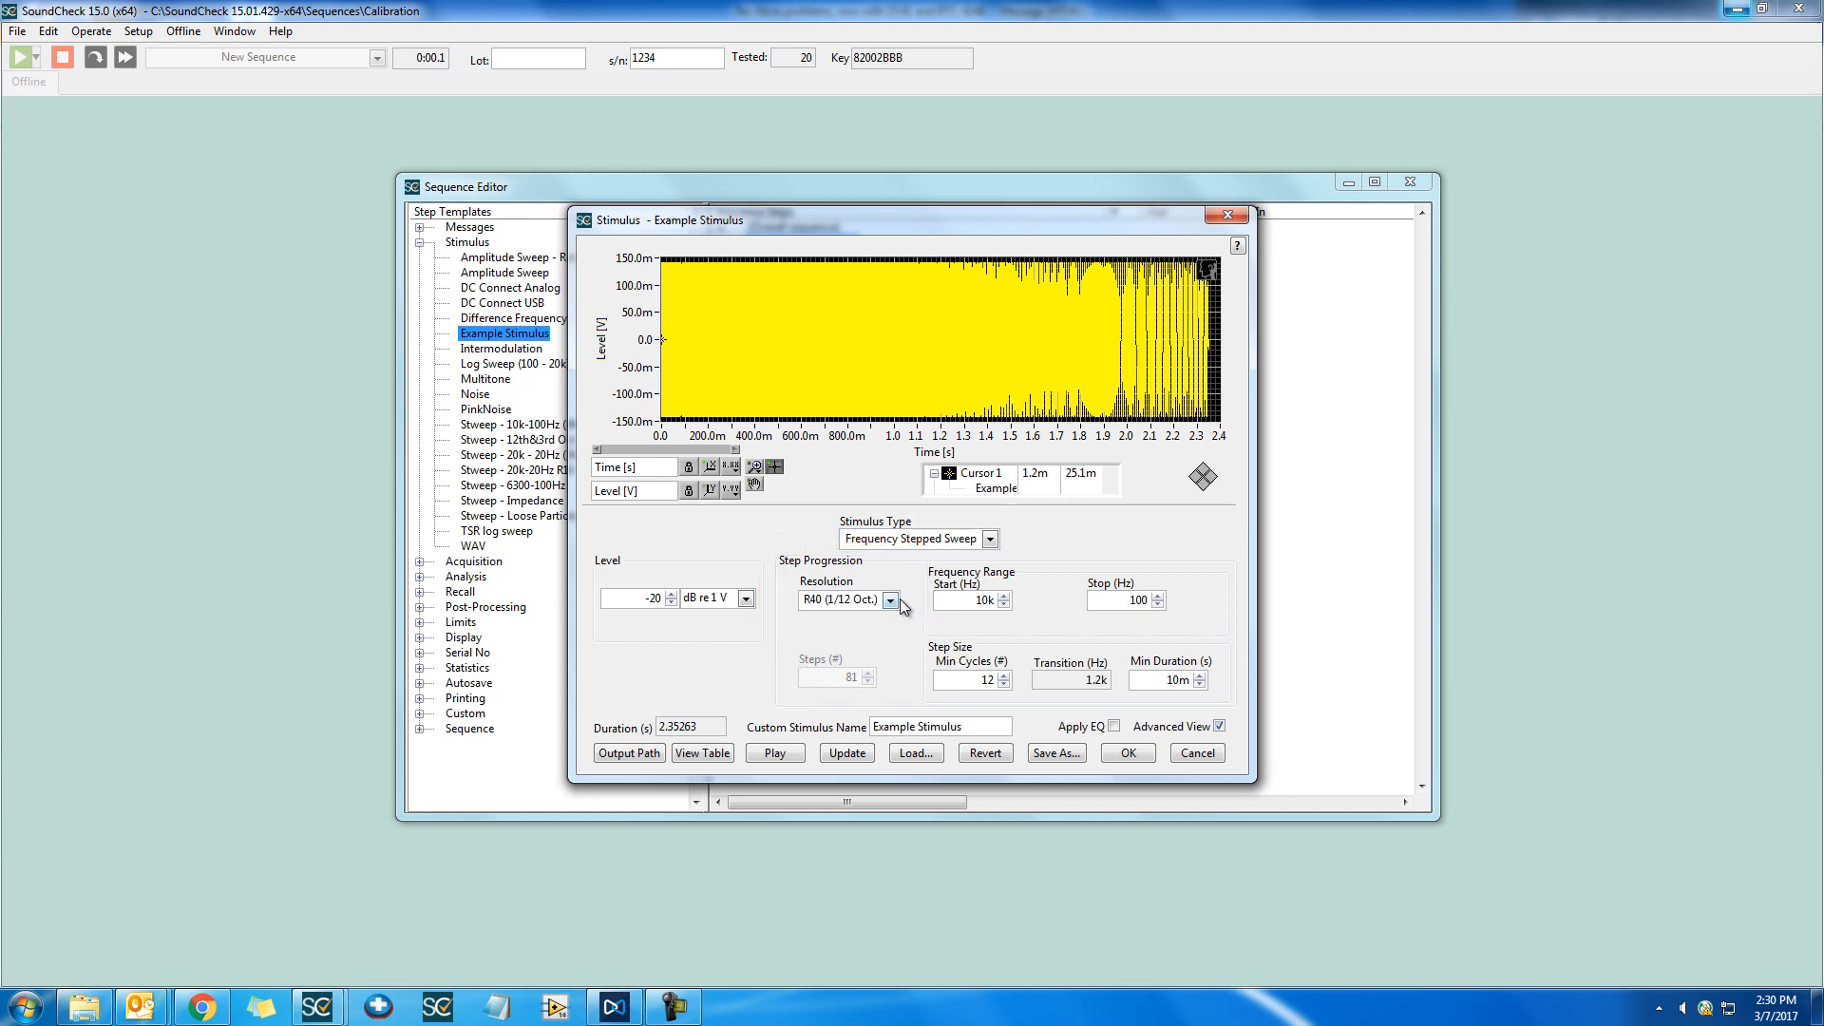
Set the step progression resolution to R10 (1/3 Oct.) and update the stimulus waveform
left_click(898, 603)
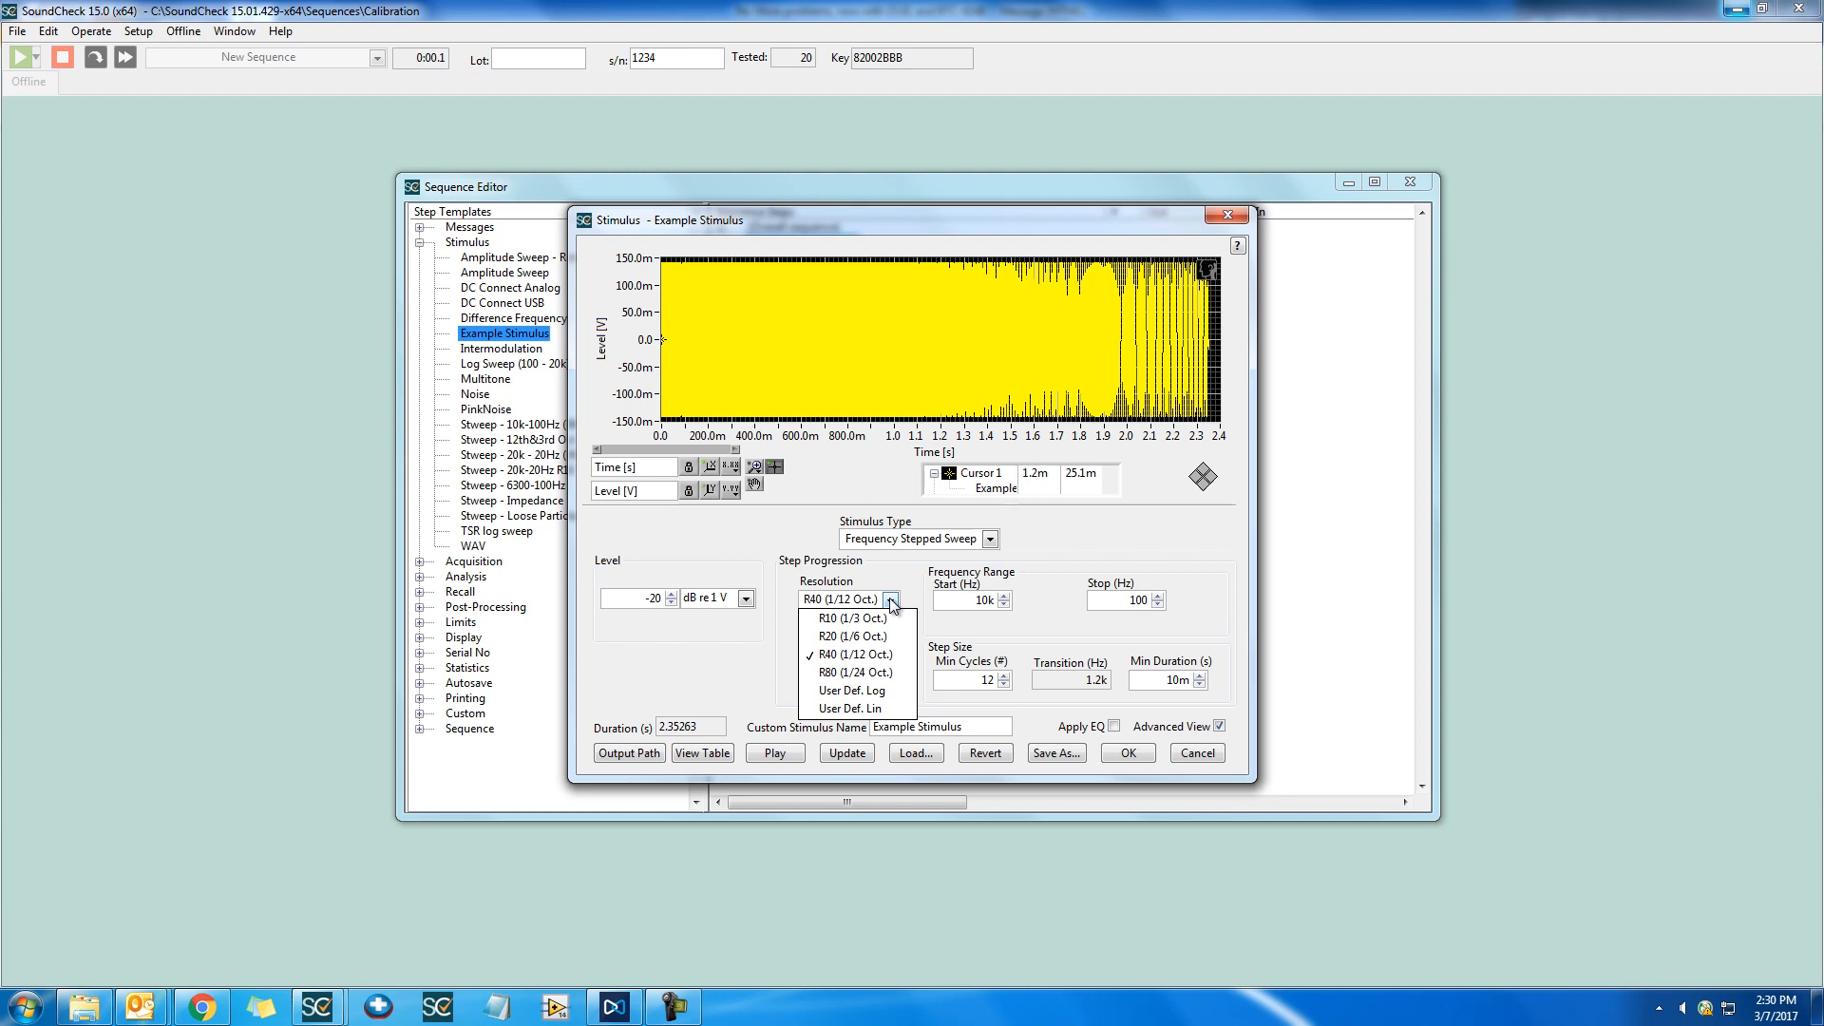
left_click(893, 619)
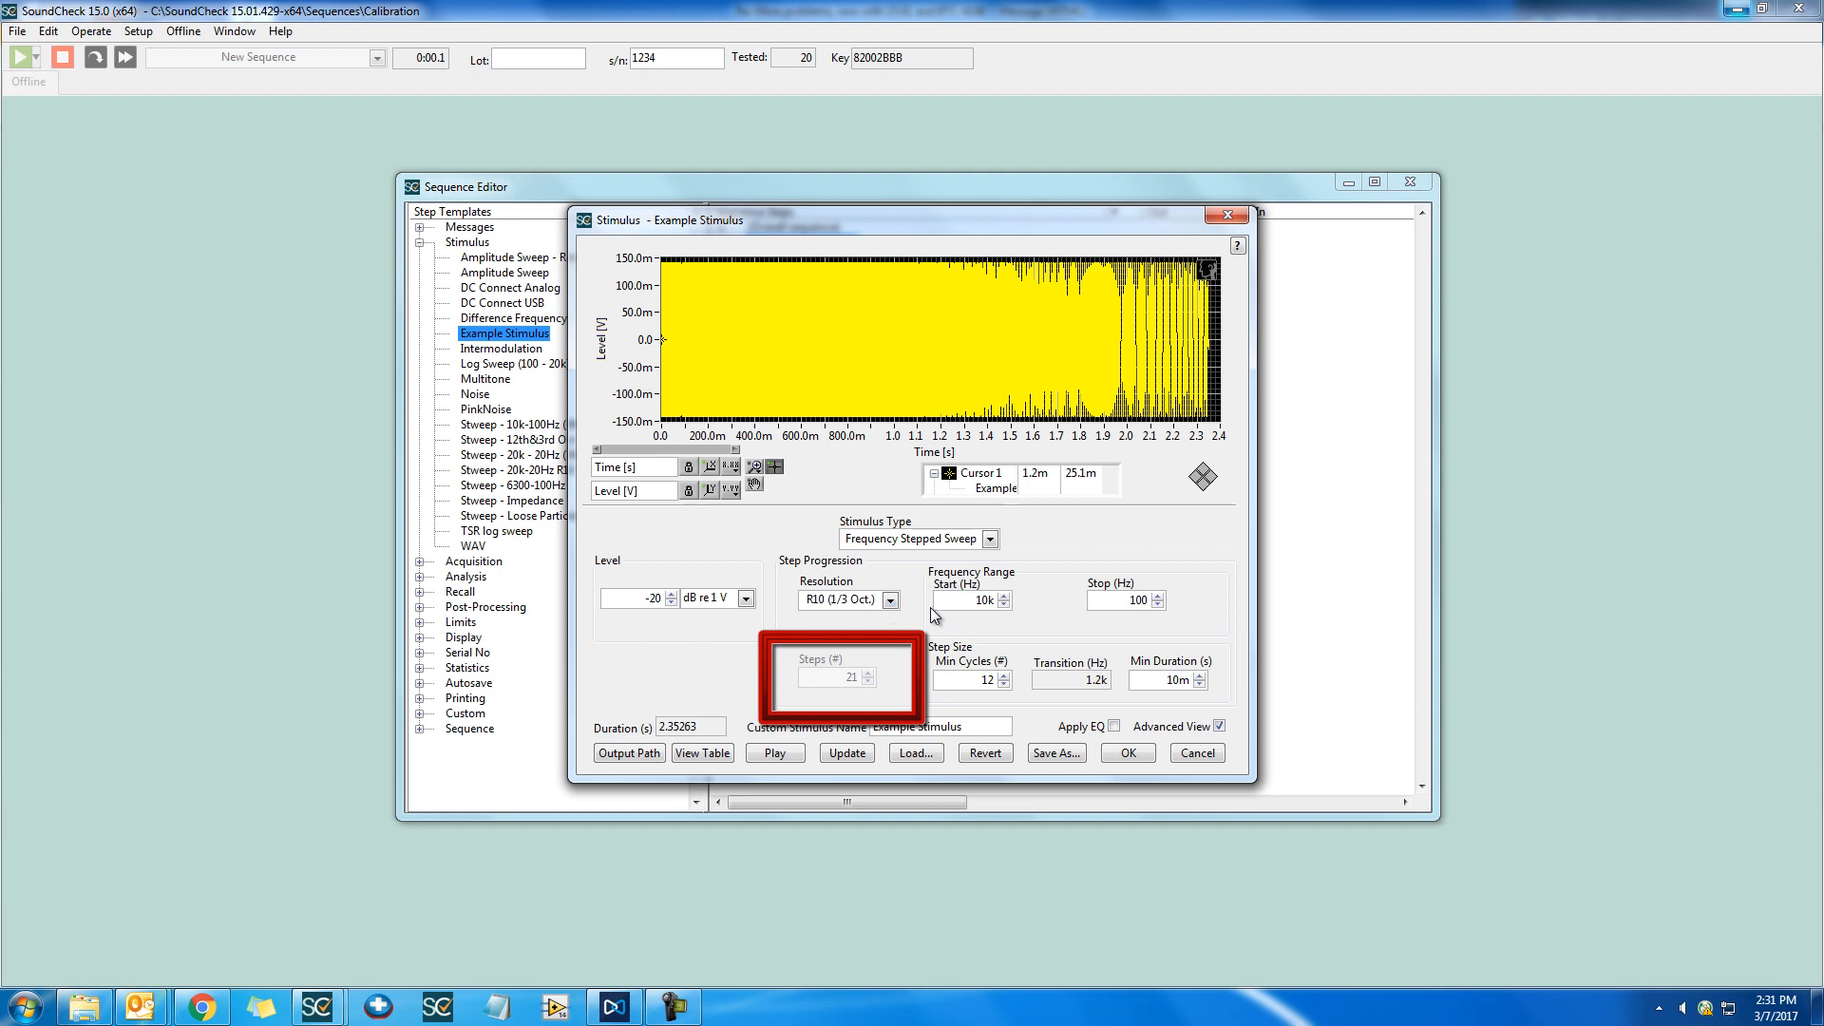
left_click(866, 753)
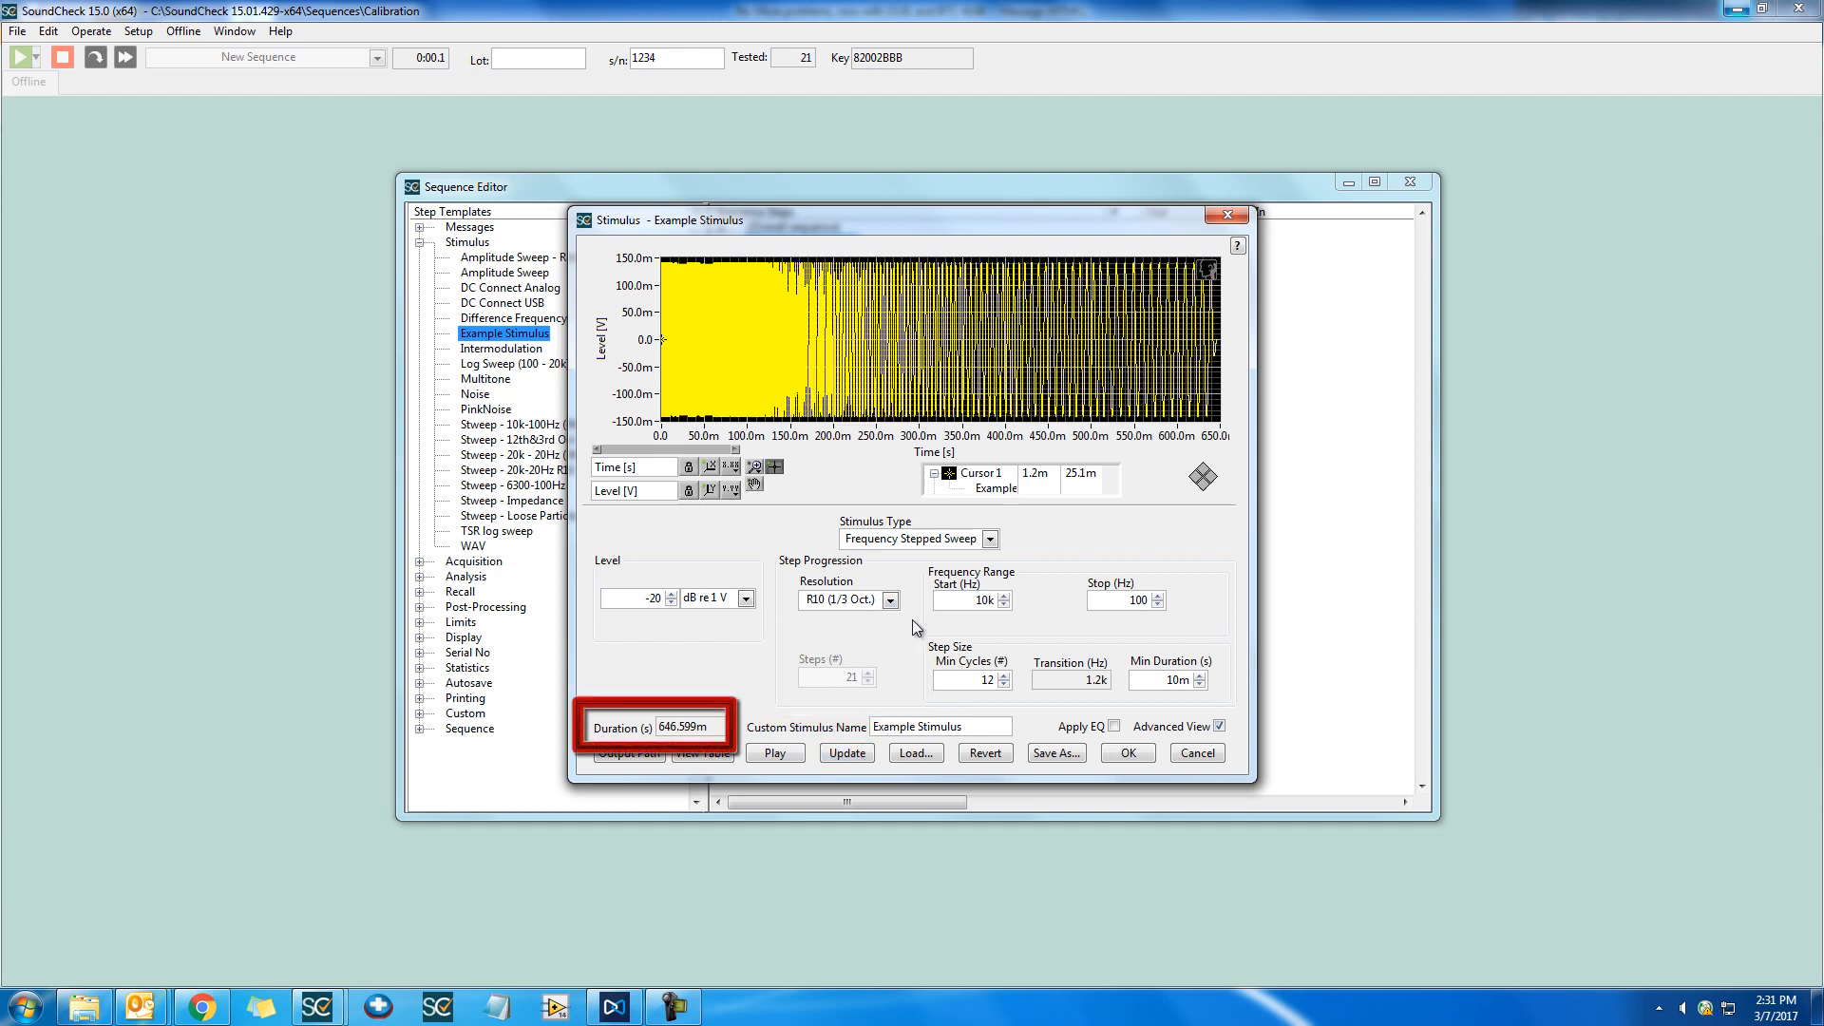
Set the step progression resolution to R80 (1/24 Oct.) and update the stimulus waveform
left_click(890, 600)
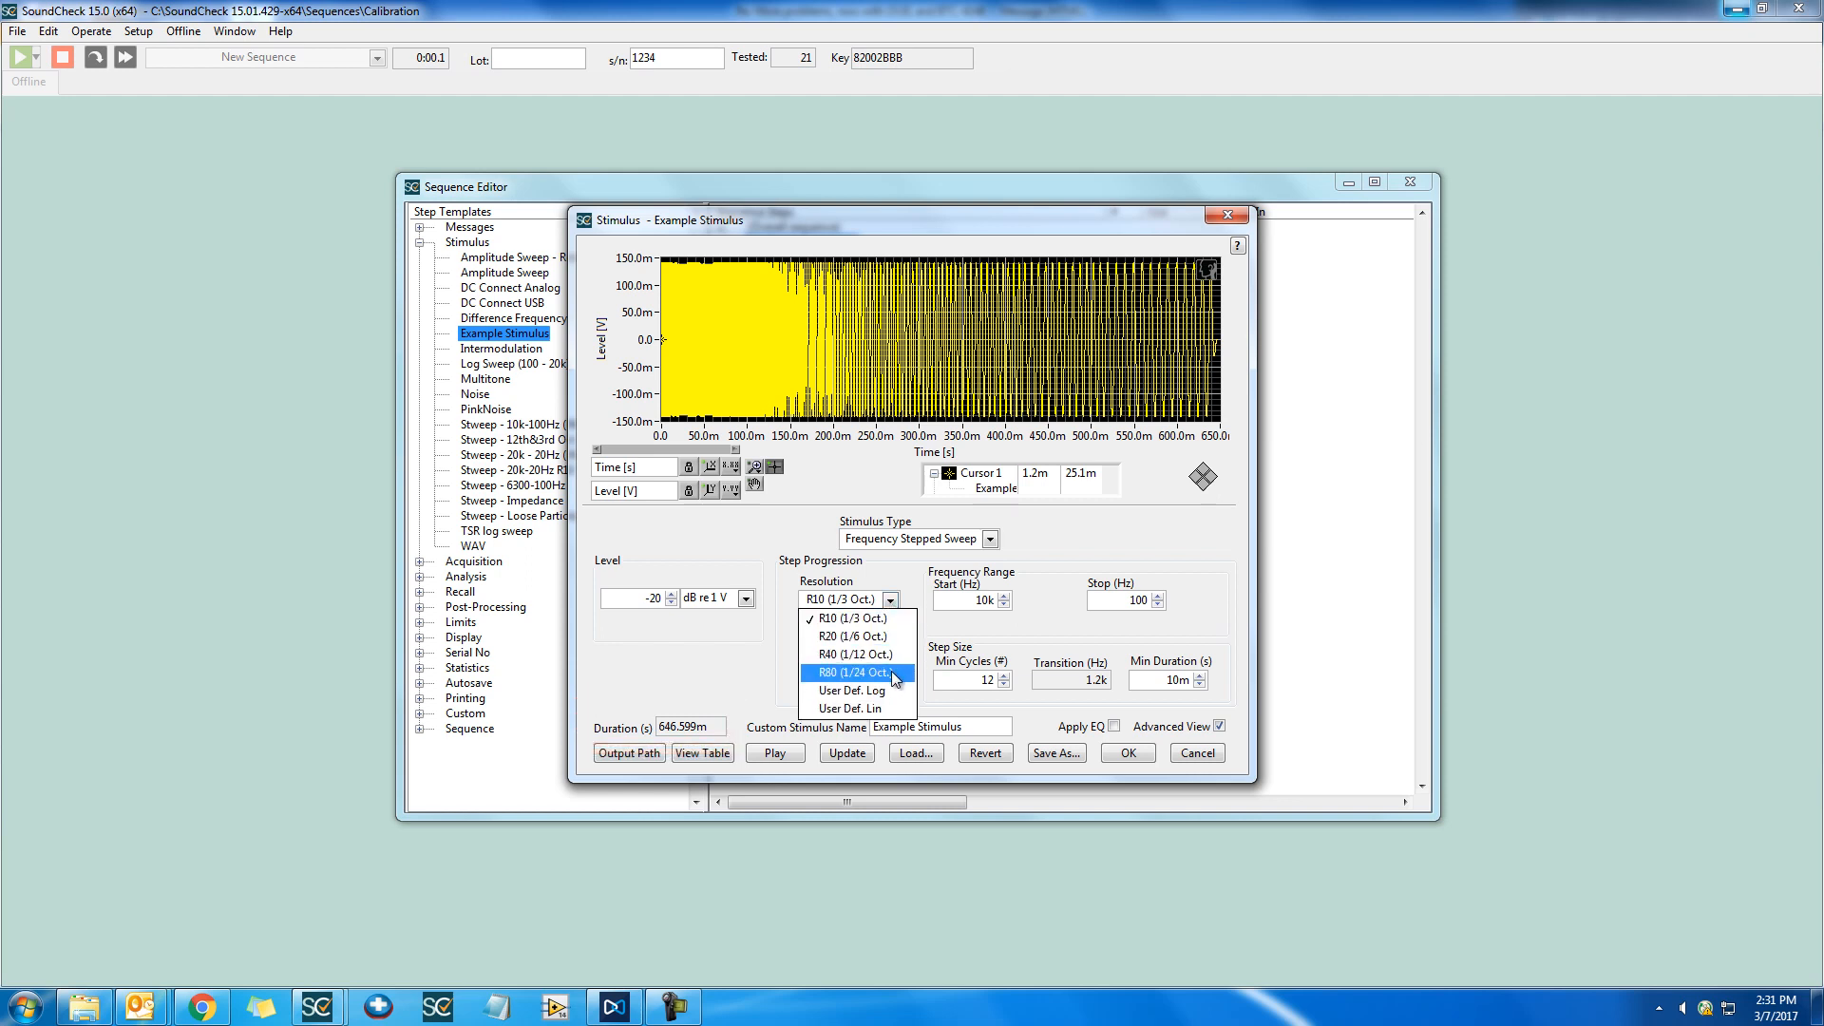
left_click(895, 674)
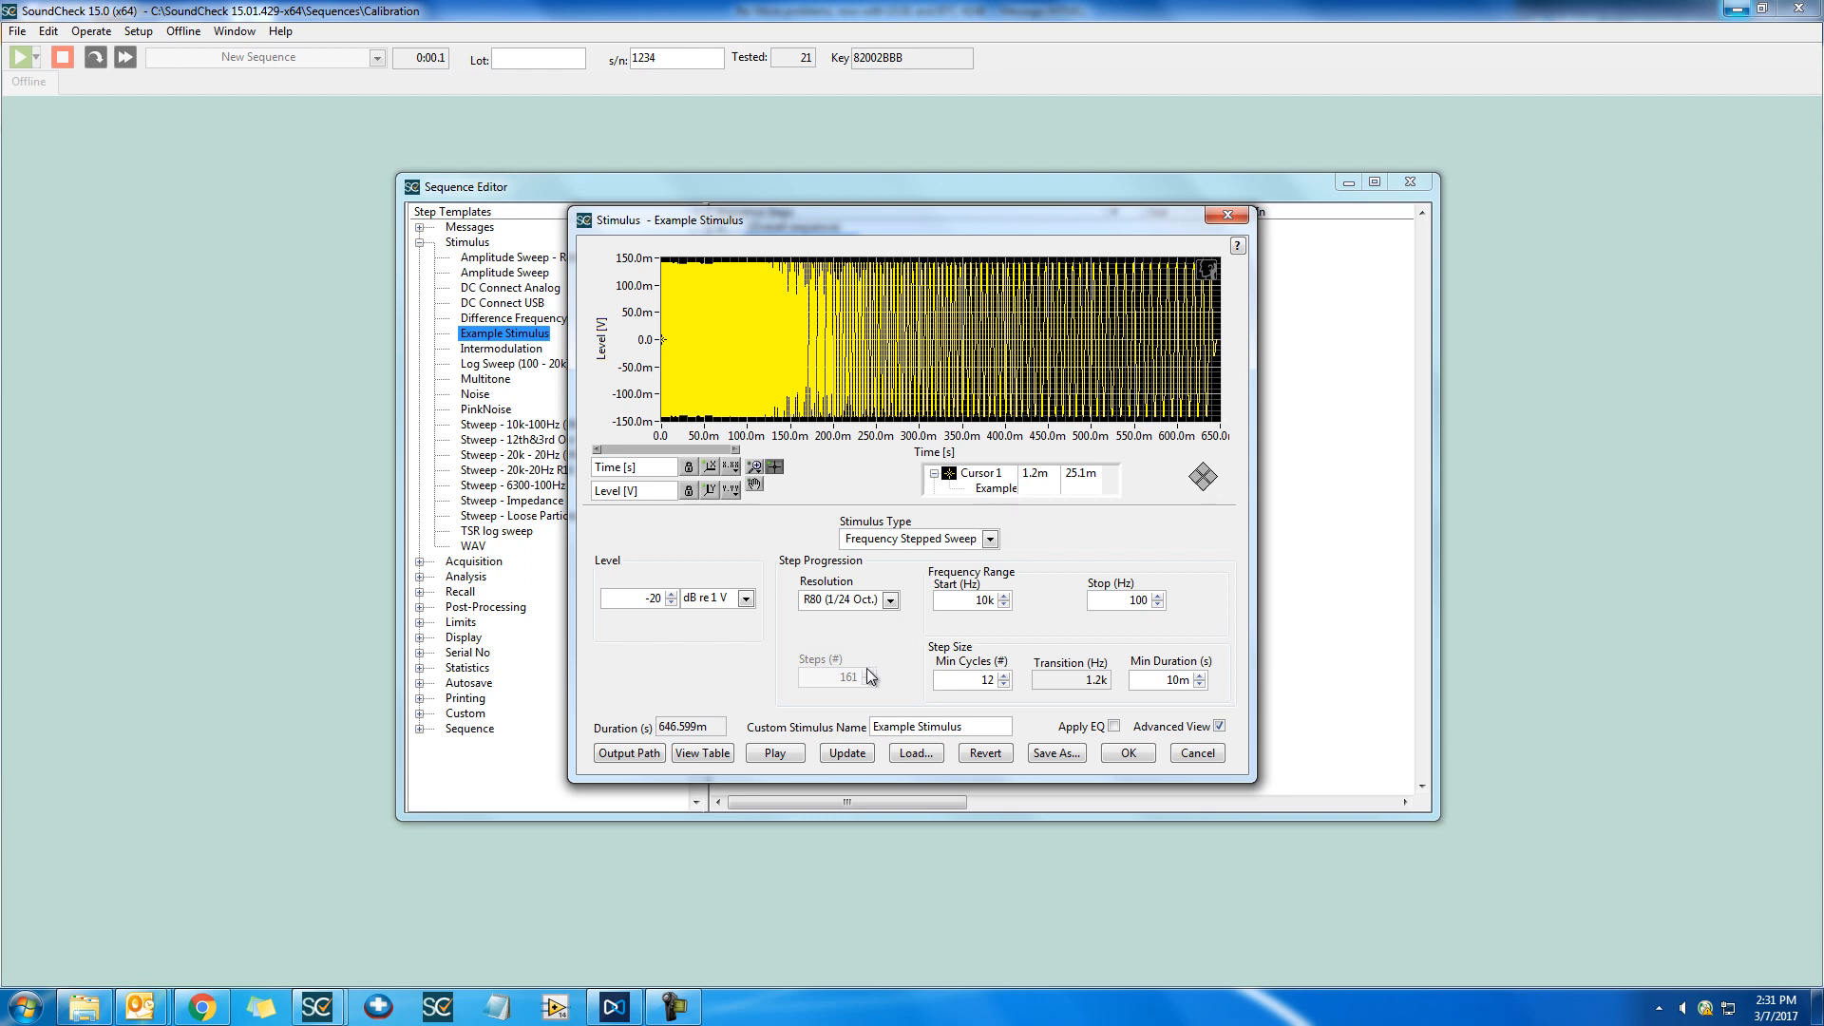
left_click(840, 756)
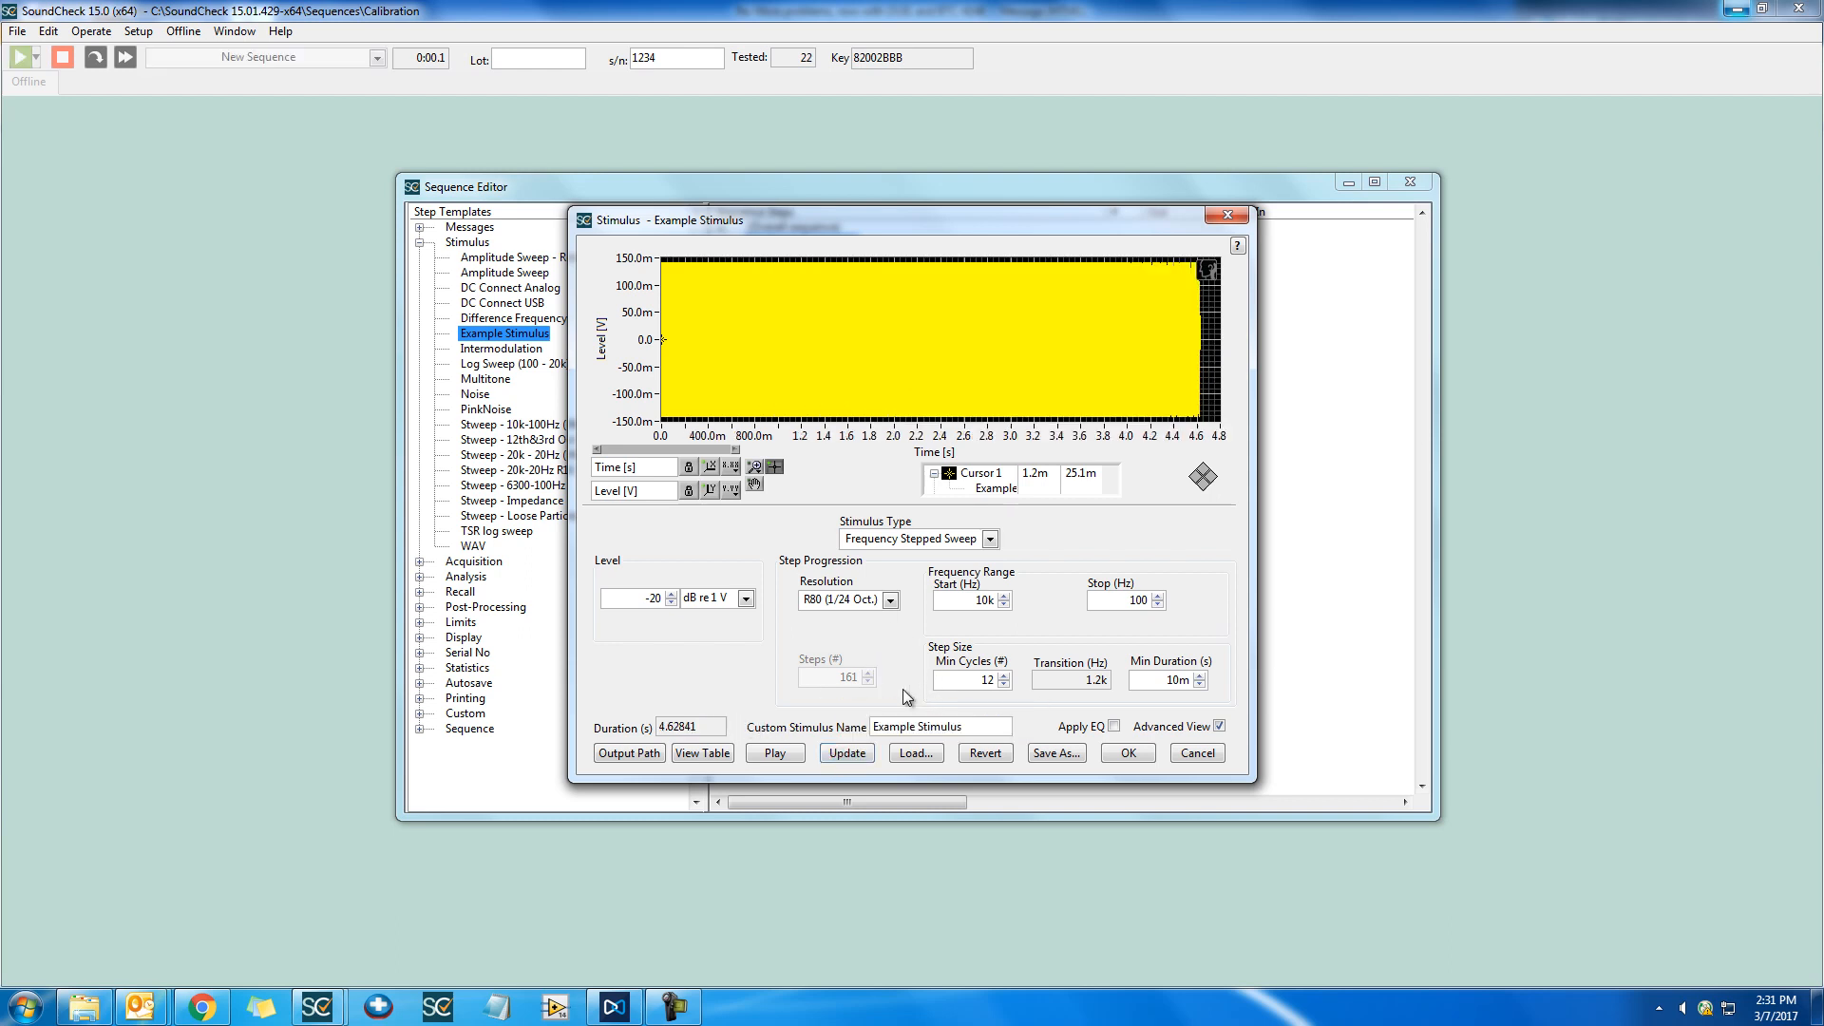
Set the step progression resolution to User Def. Log and select the number of steps for editing
left_click(897, 598)
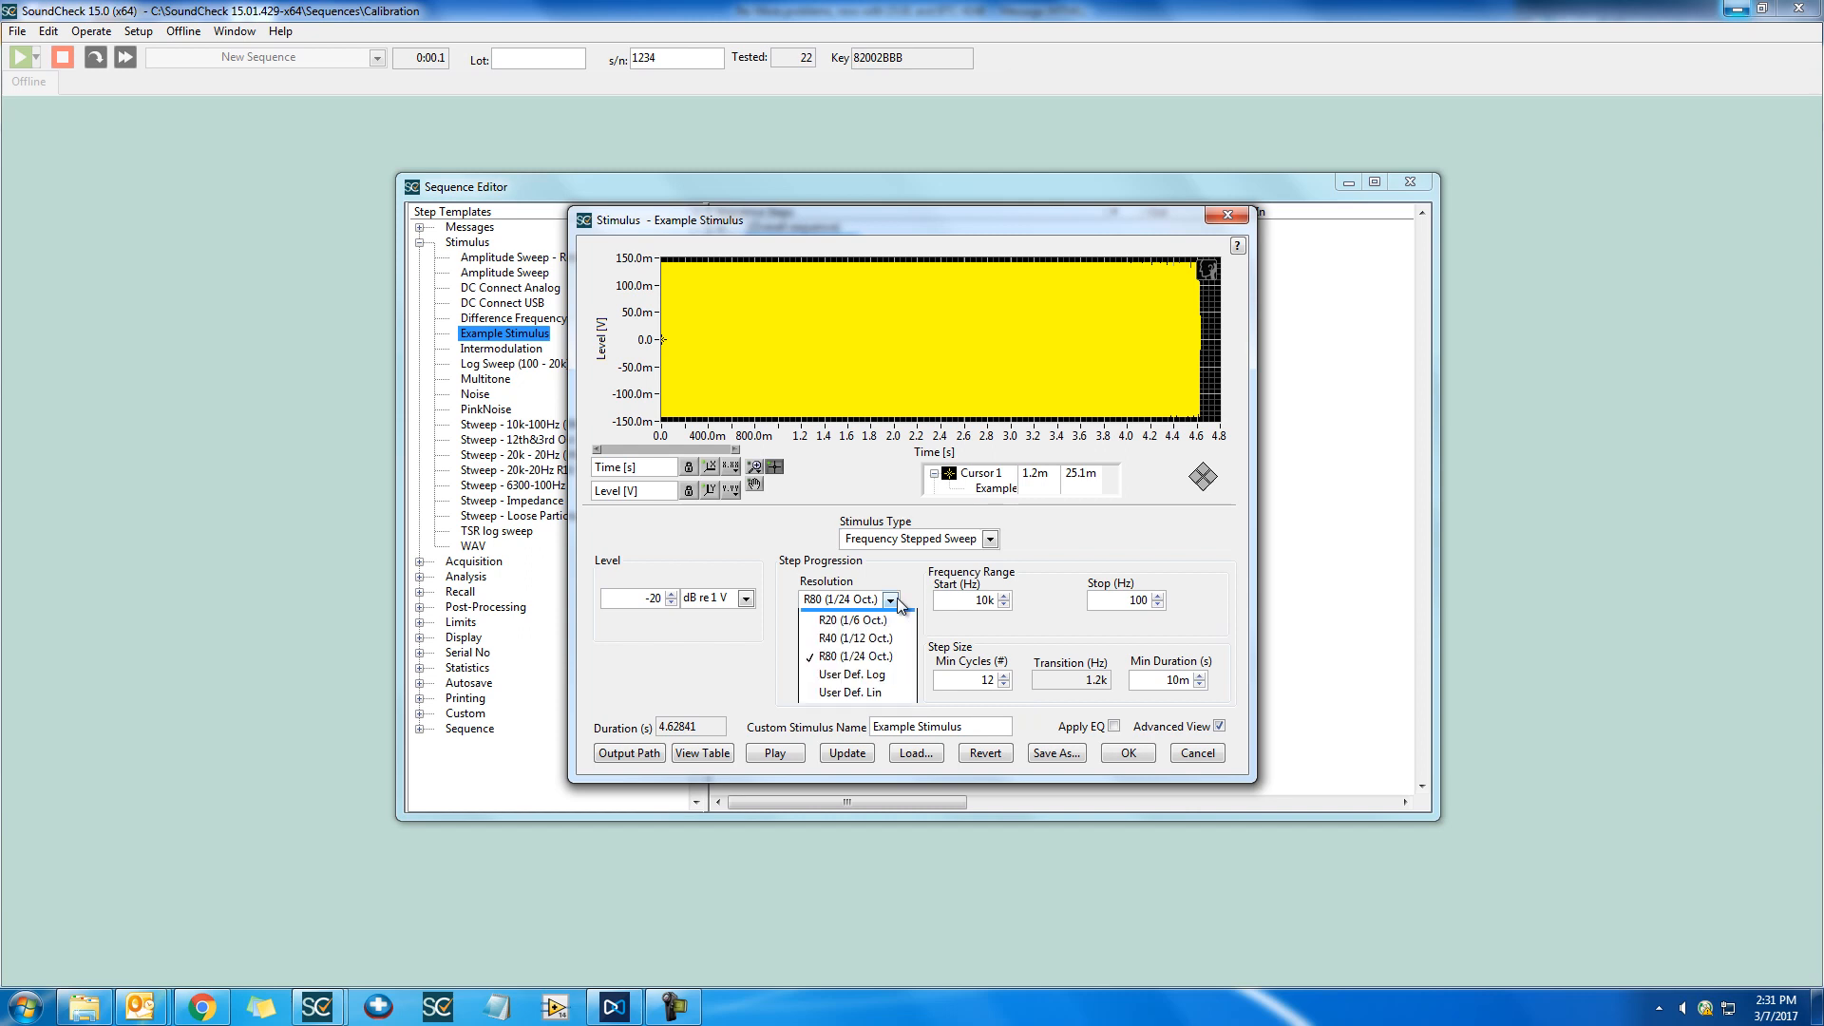
left_click(887, 690)
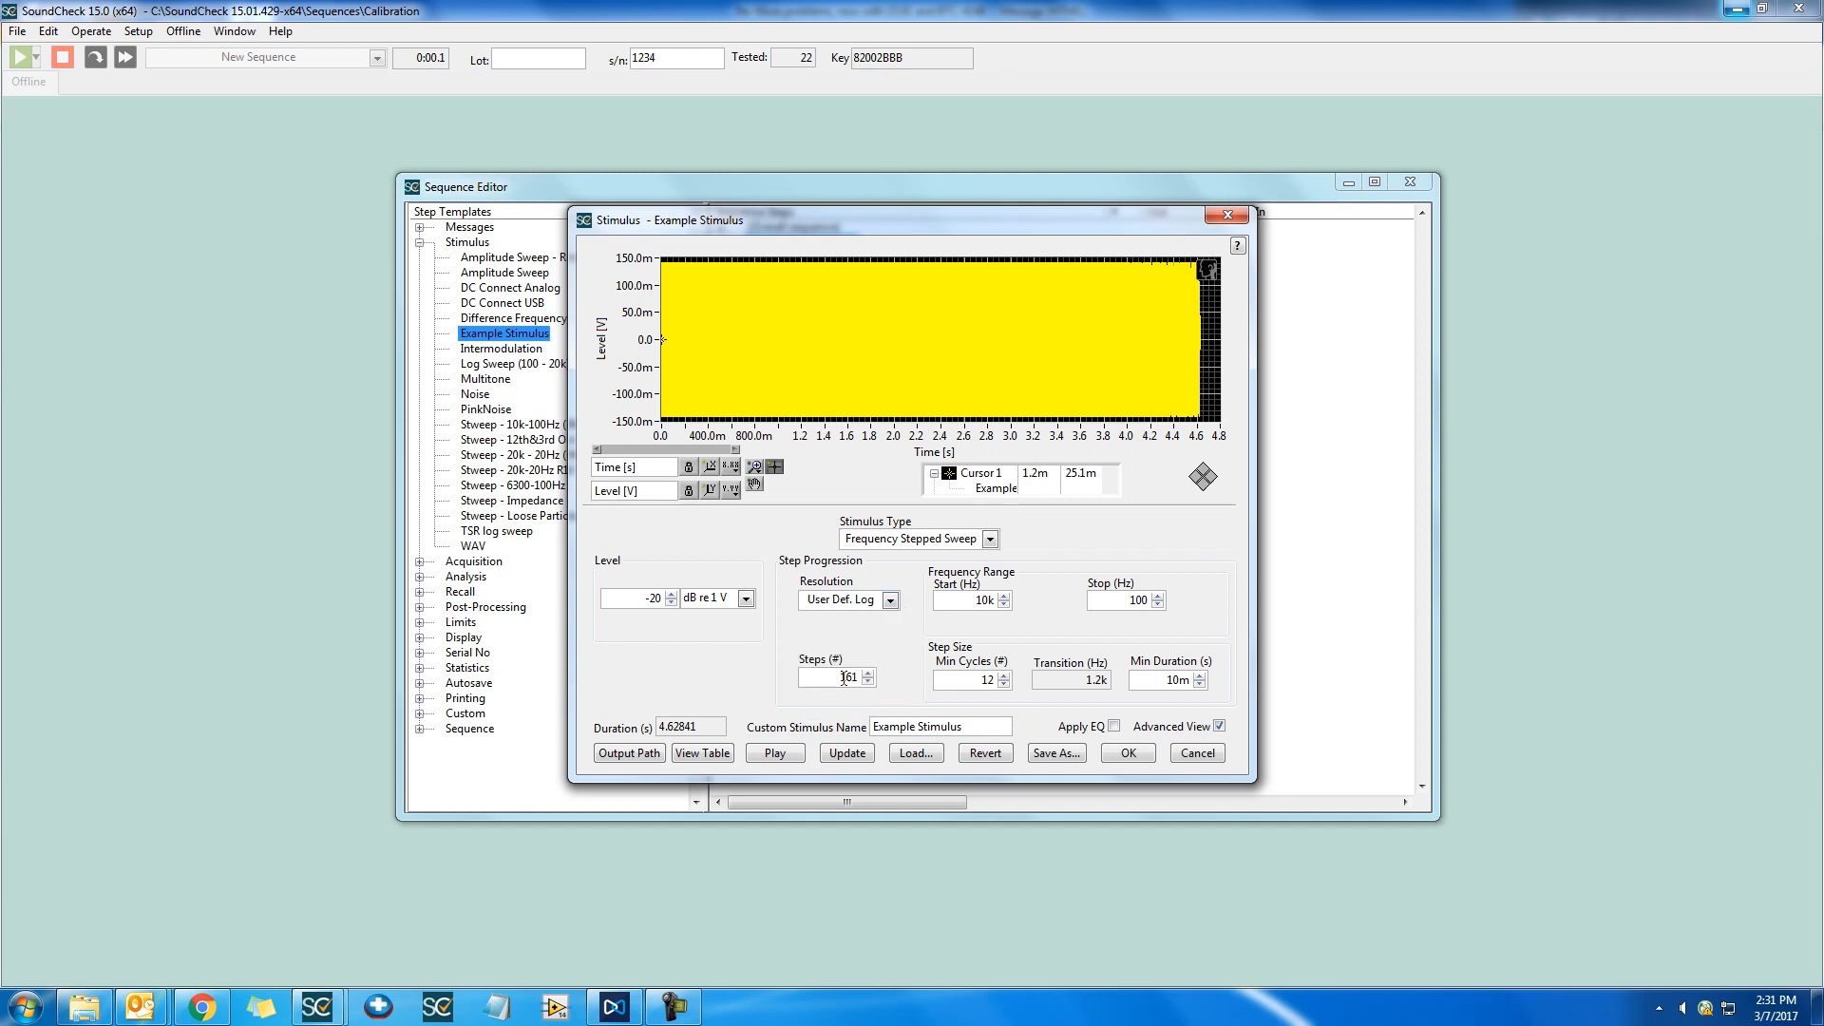
double_click(848, 677)
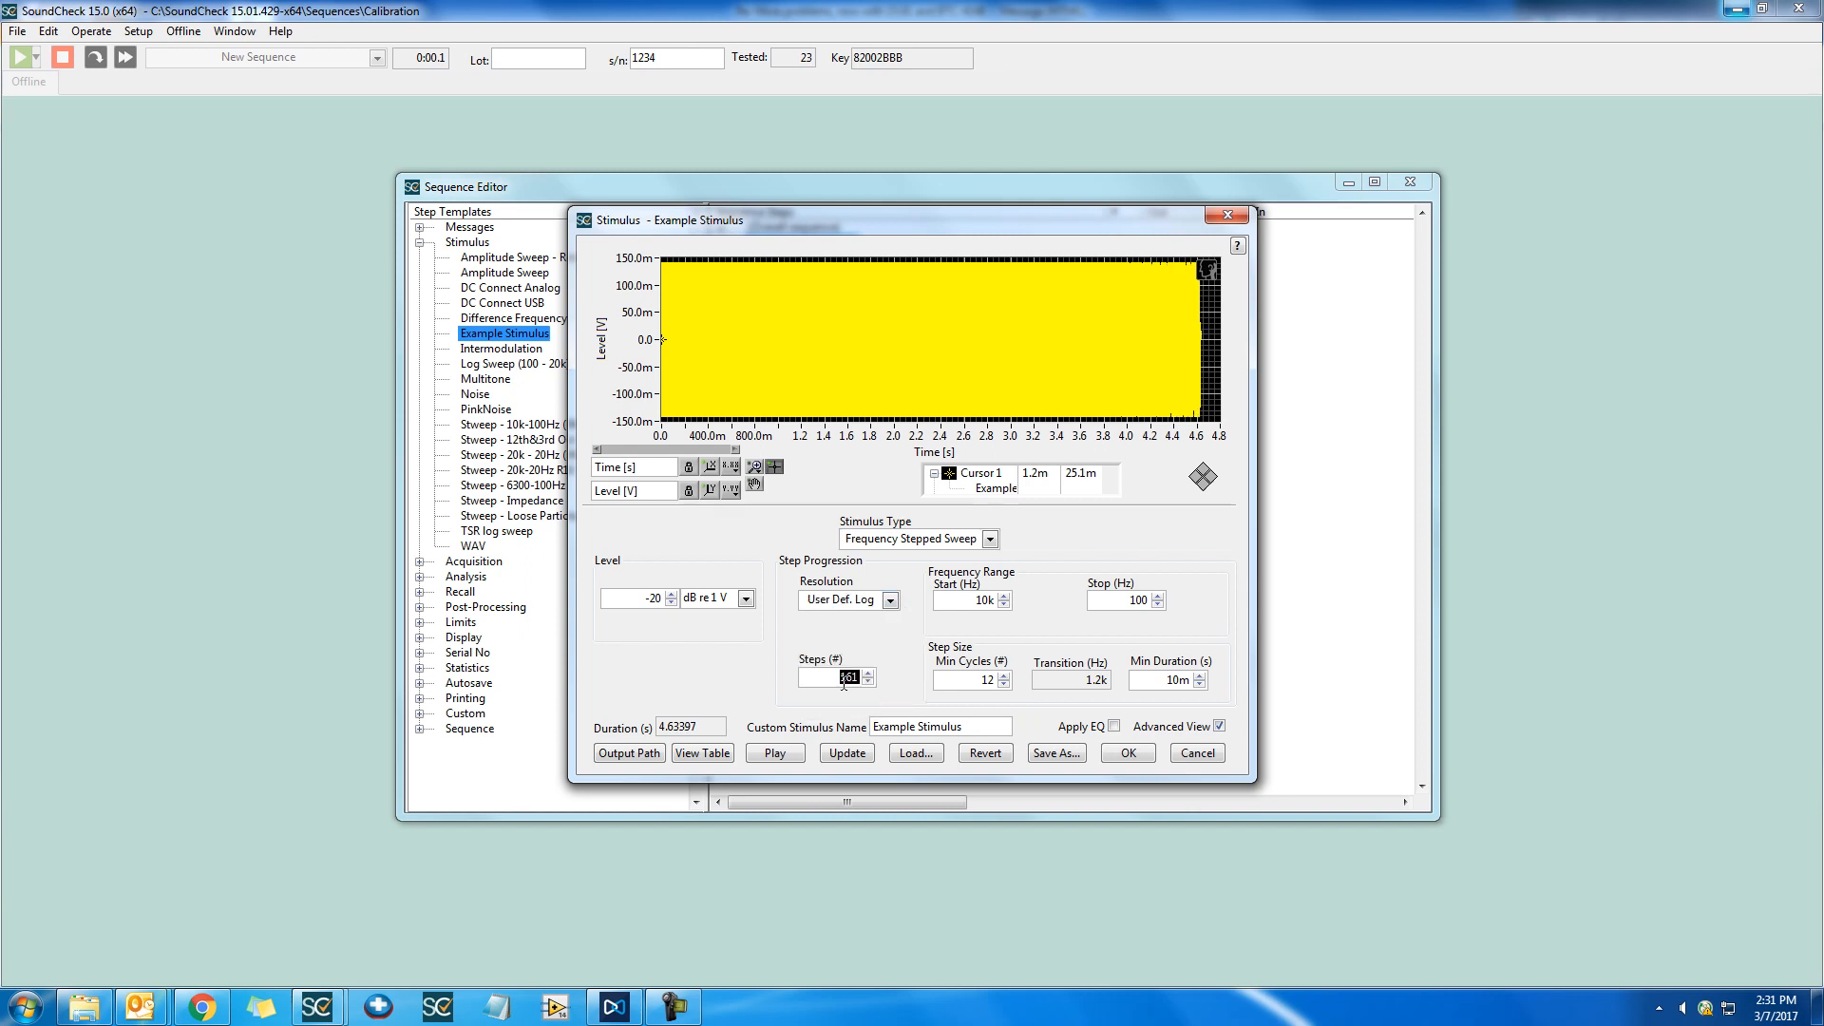
Set the resolution to User Def. Lin with 20 steps, updating the stimulus waveform after each change
left_click(890, 599)
left_click(887, 708)
left_click(836, 755)
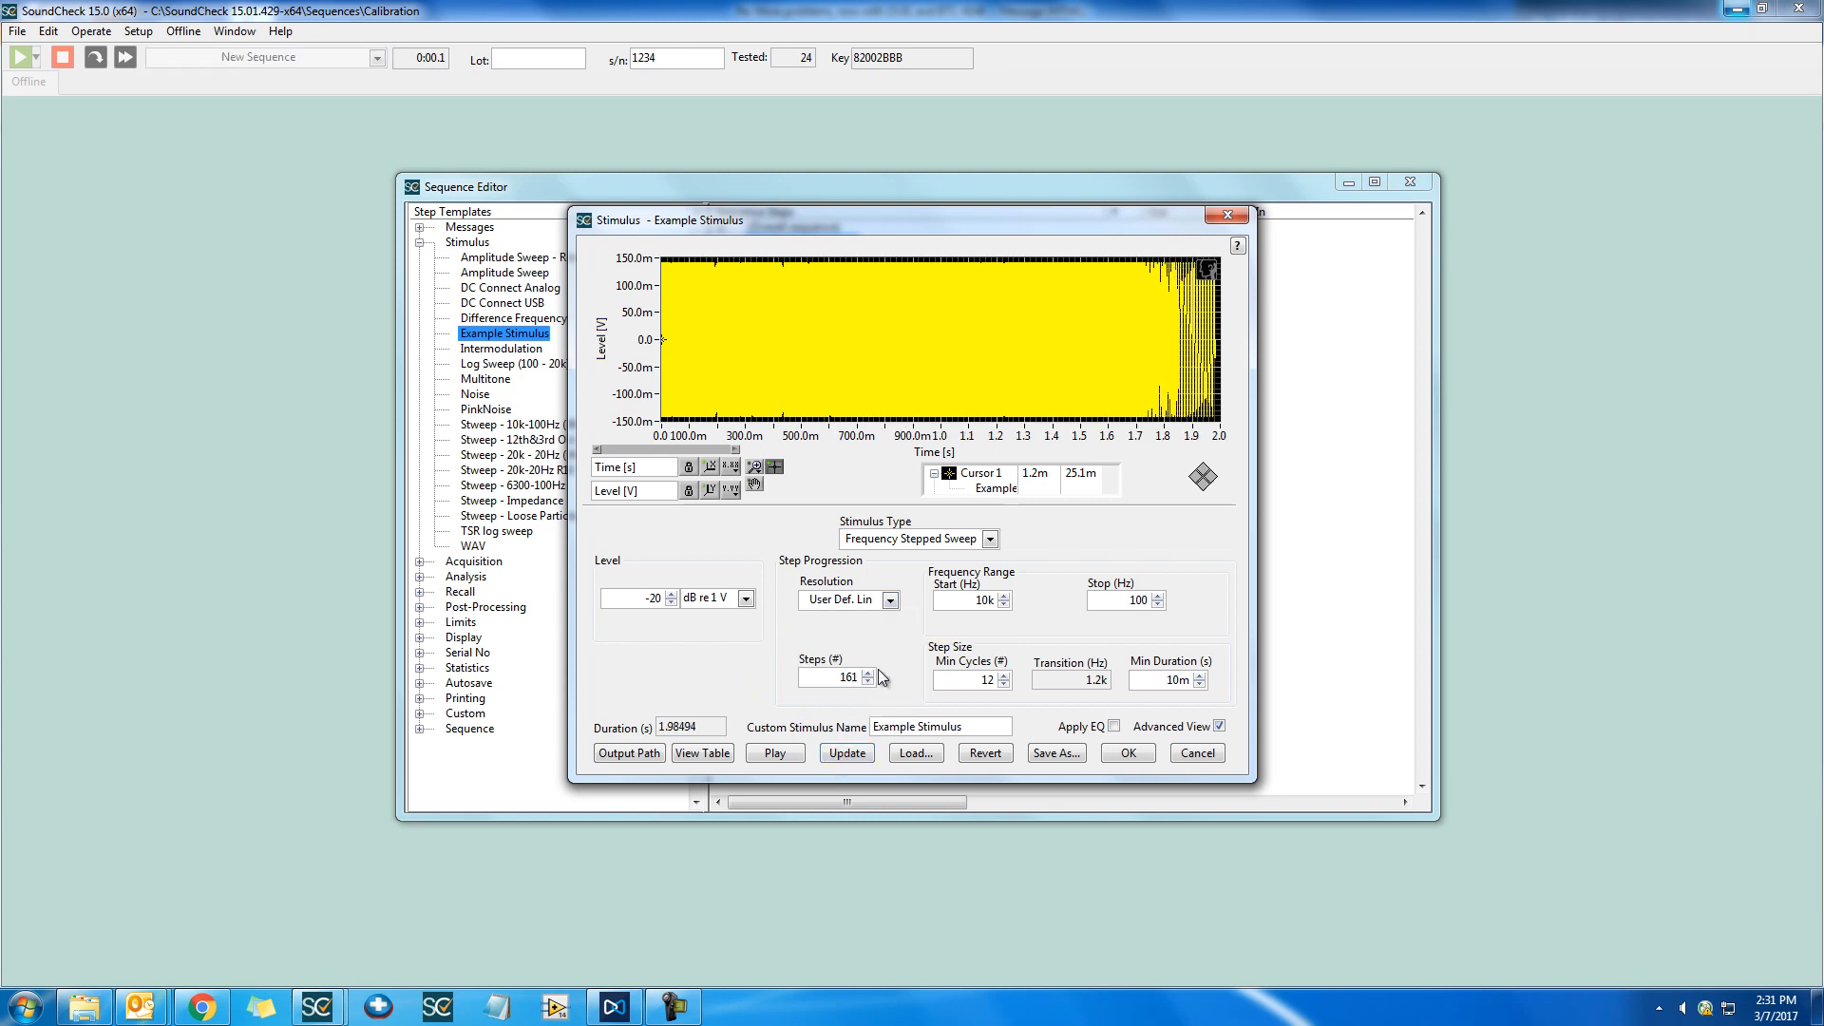
double_click(843, 678)
type("200")
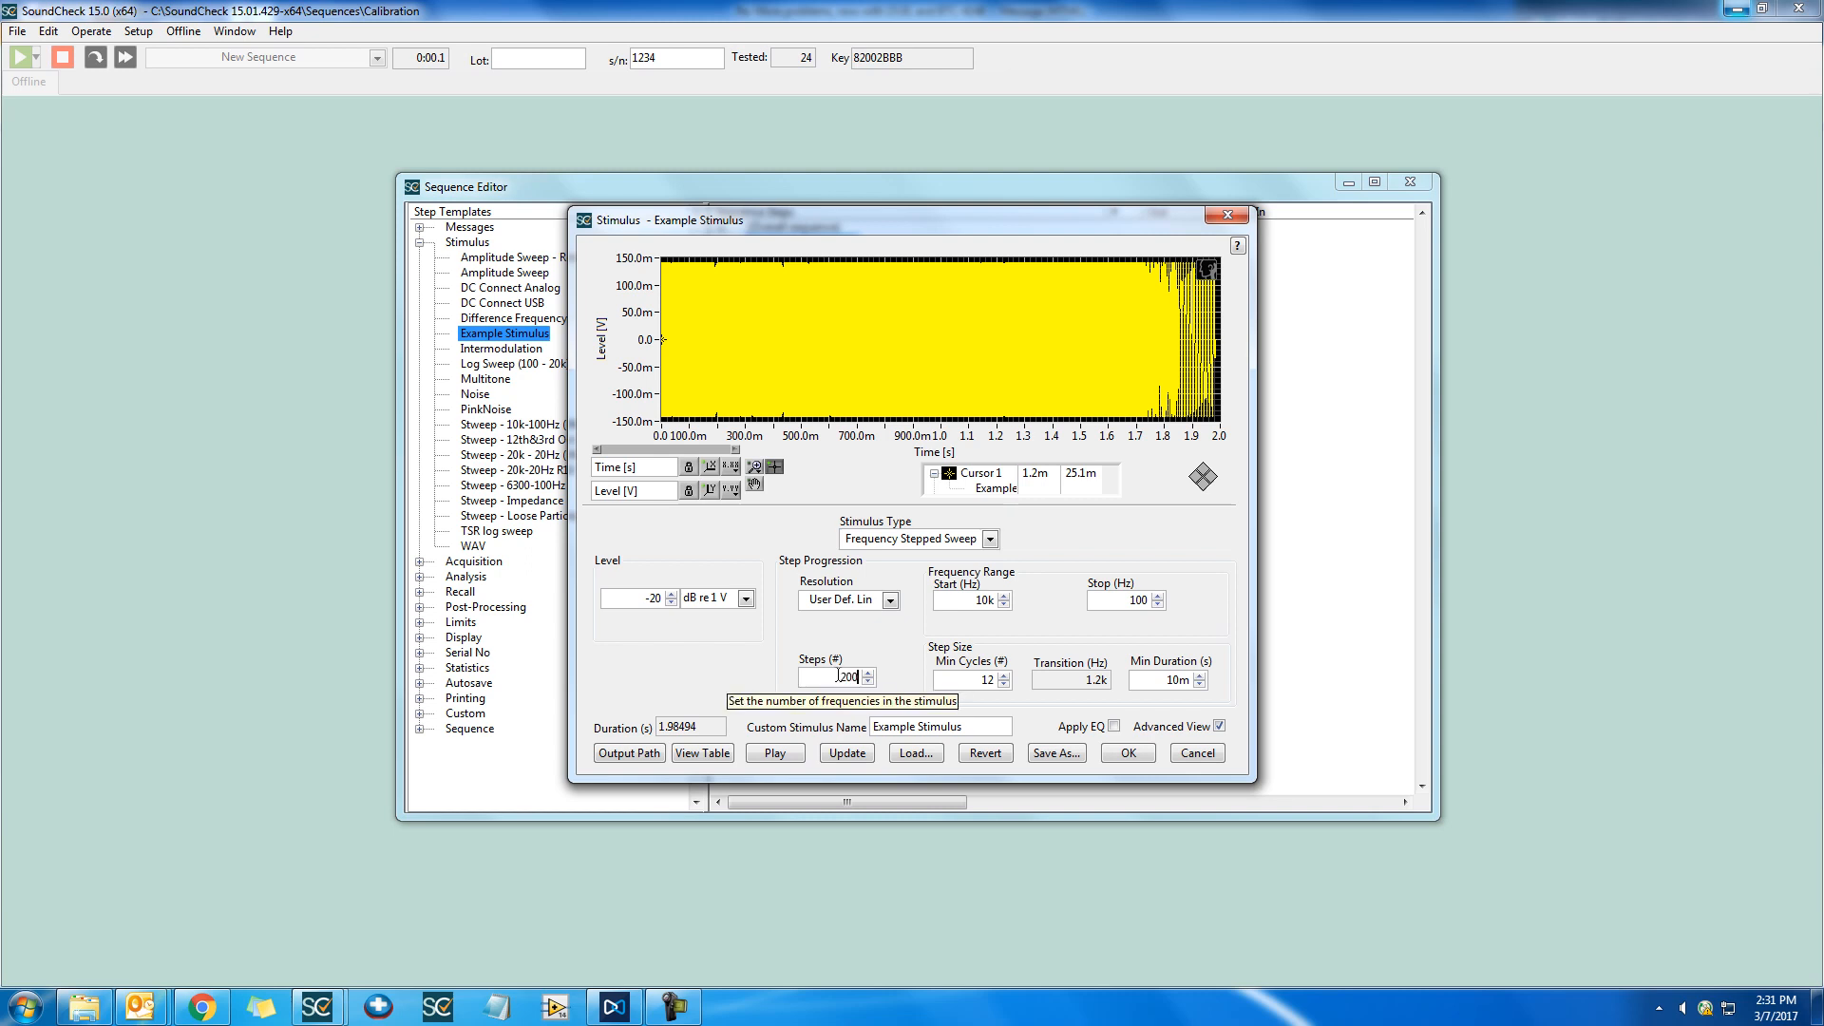
left_click(849, 760)
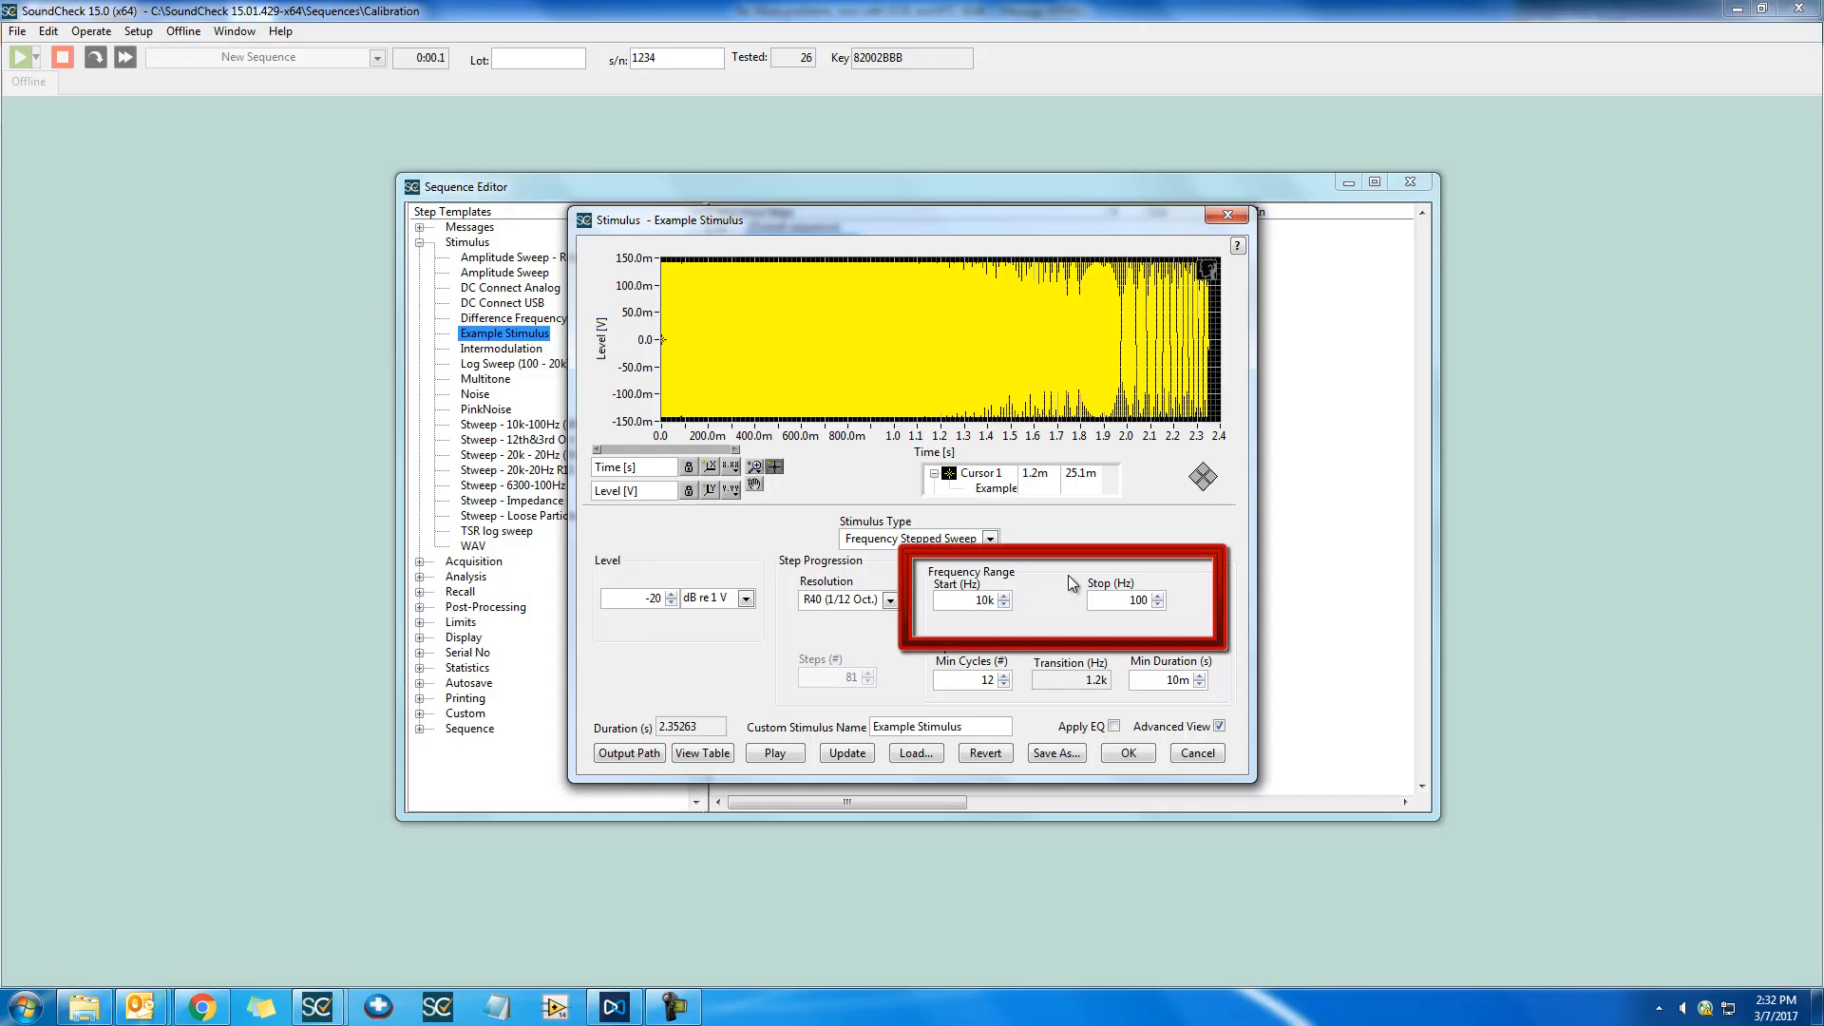
Set the sweep's frequency range to start at 20k Hz and stop at 20 Hz, and update the waveform
double_click(976, 602)
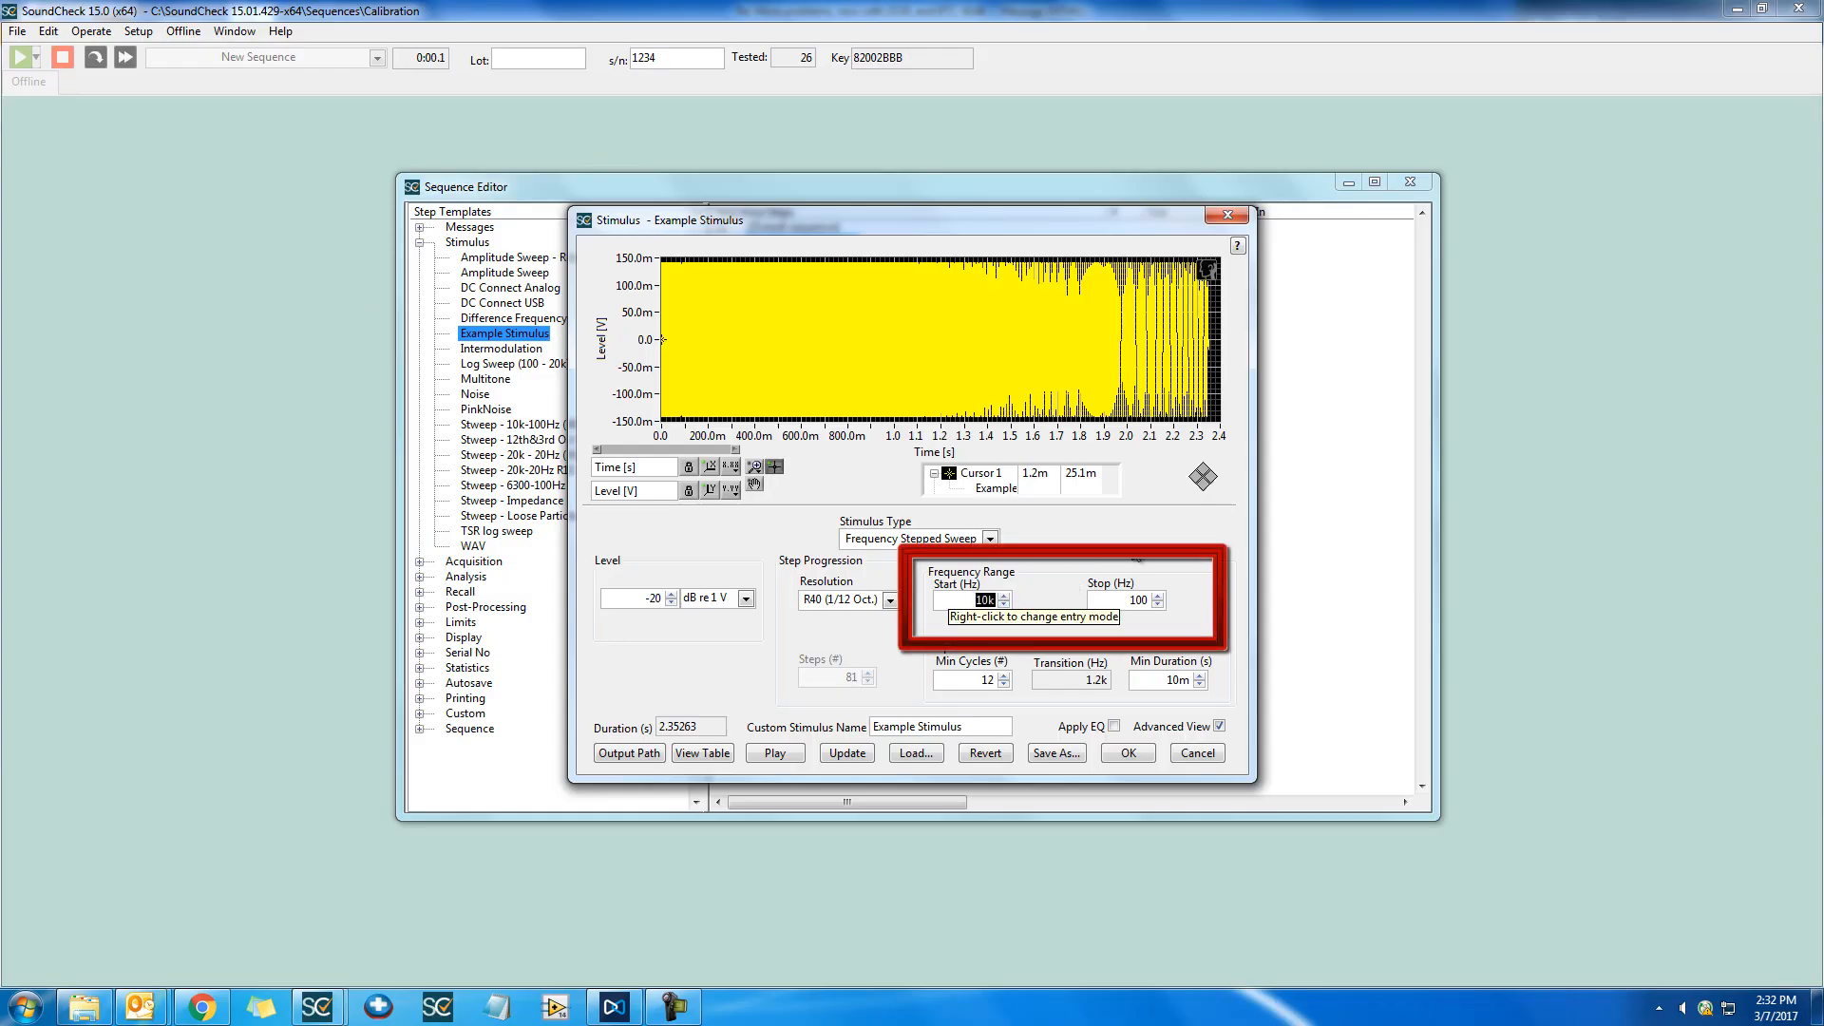
type("20k")
key("Return")
double_click(1135, 600)
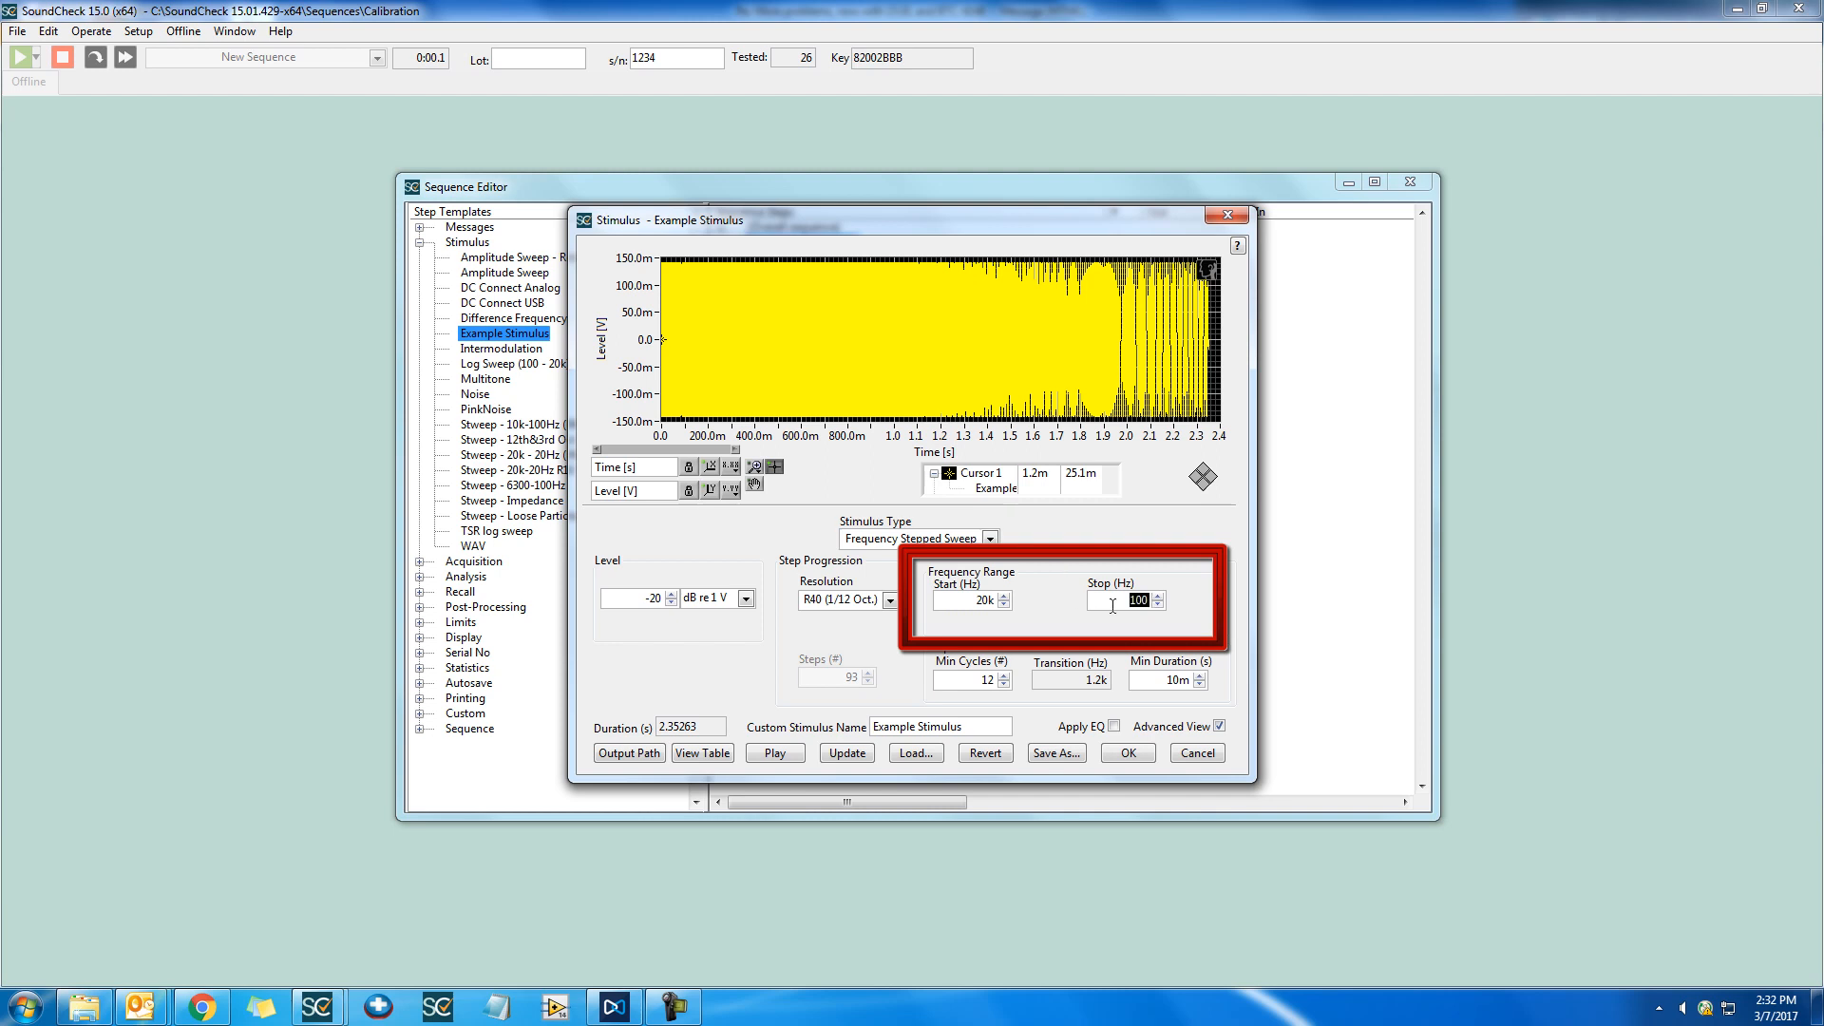
type("20")
key("Return")
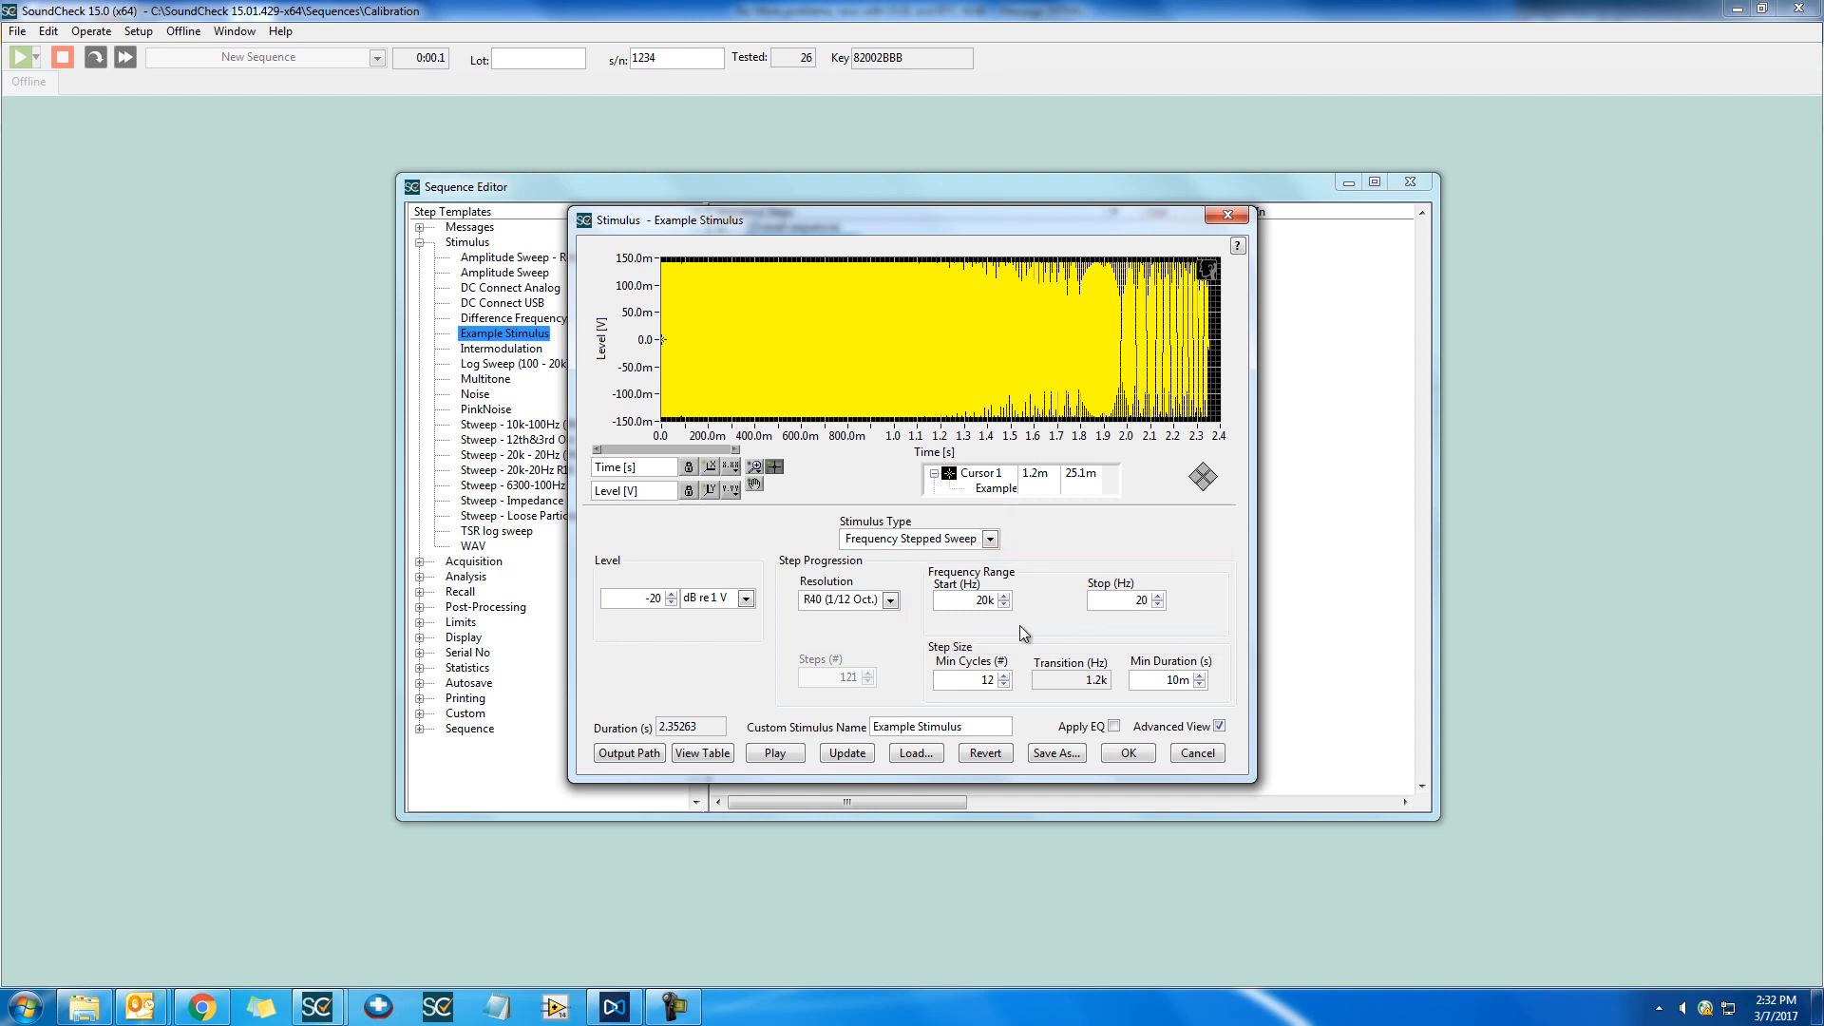
left_click(848, 750)
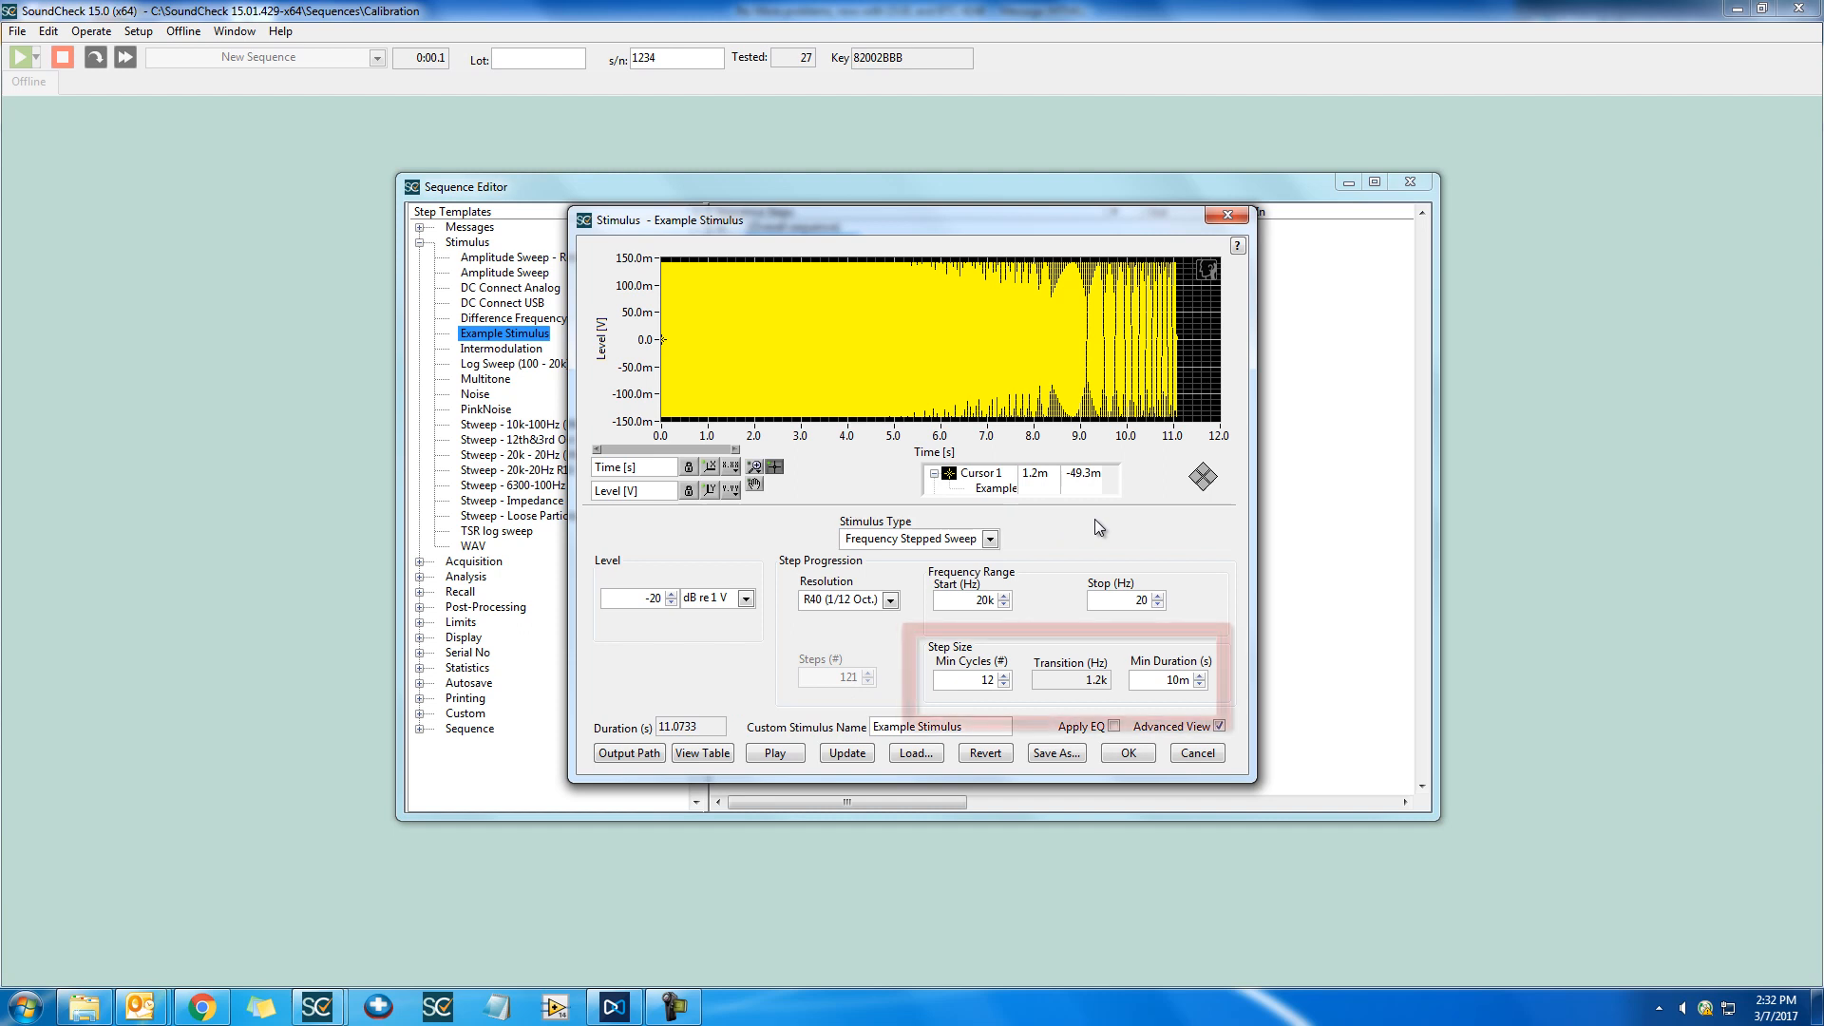
Set the step size to a minimum of 5 cycles and a minimum duration of 5m seconds, and update the waveform
double_click(987, 680)
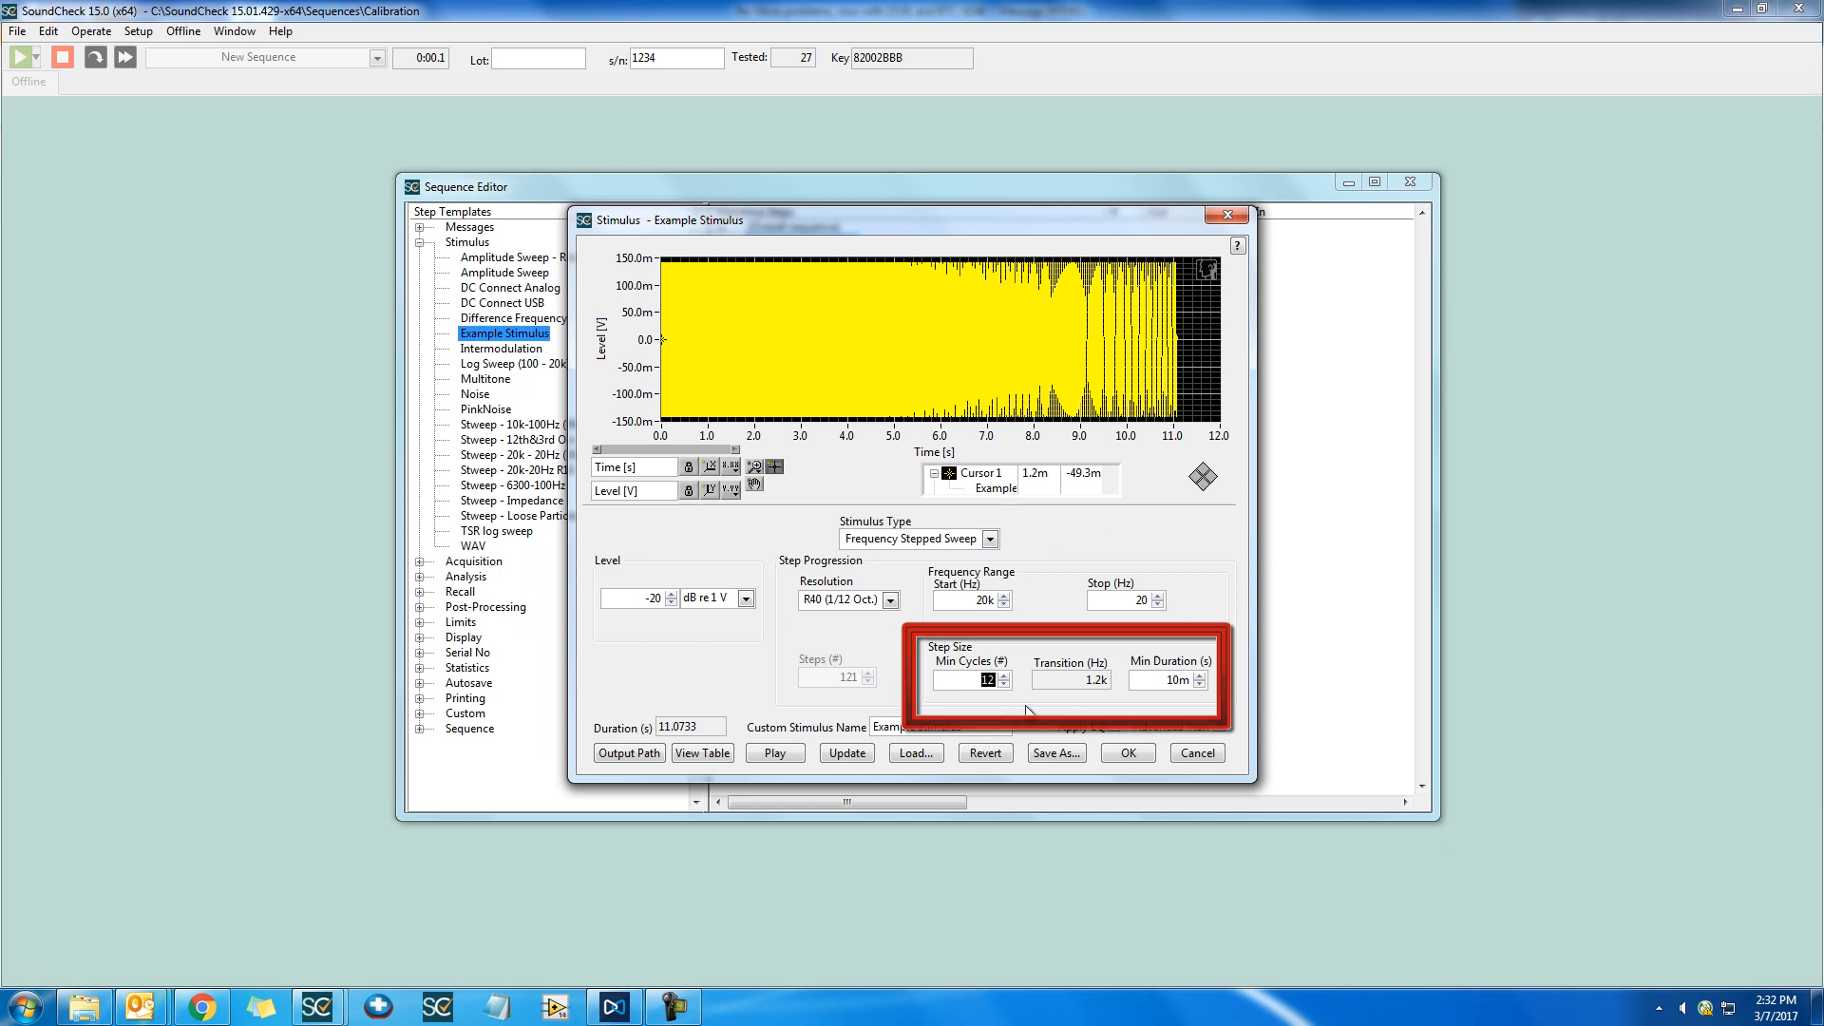
type("5")
double_click(1147, 675)
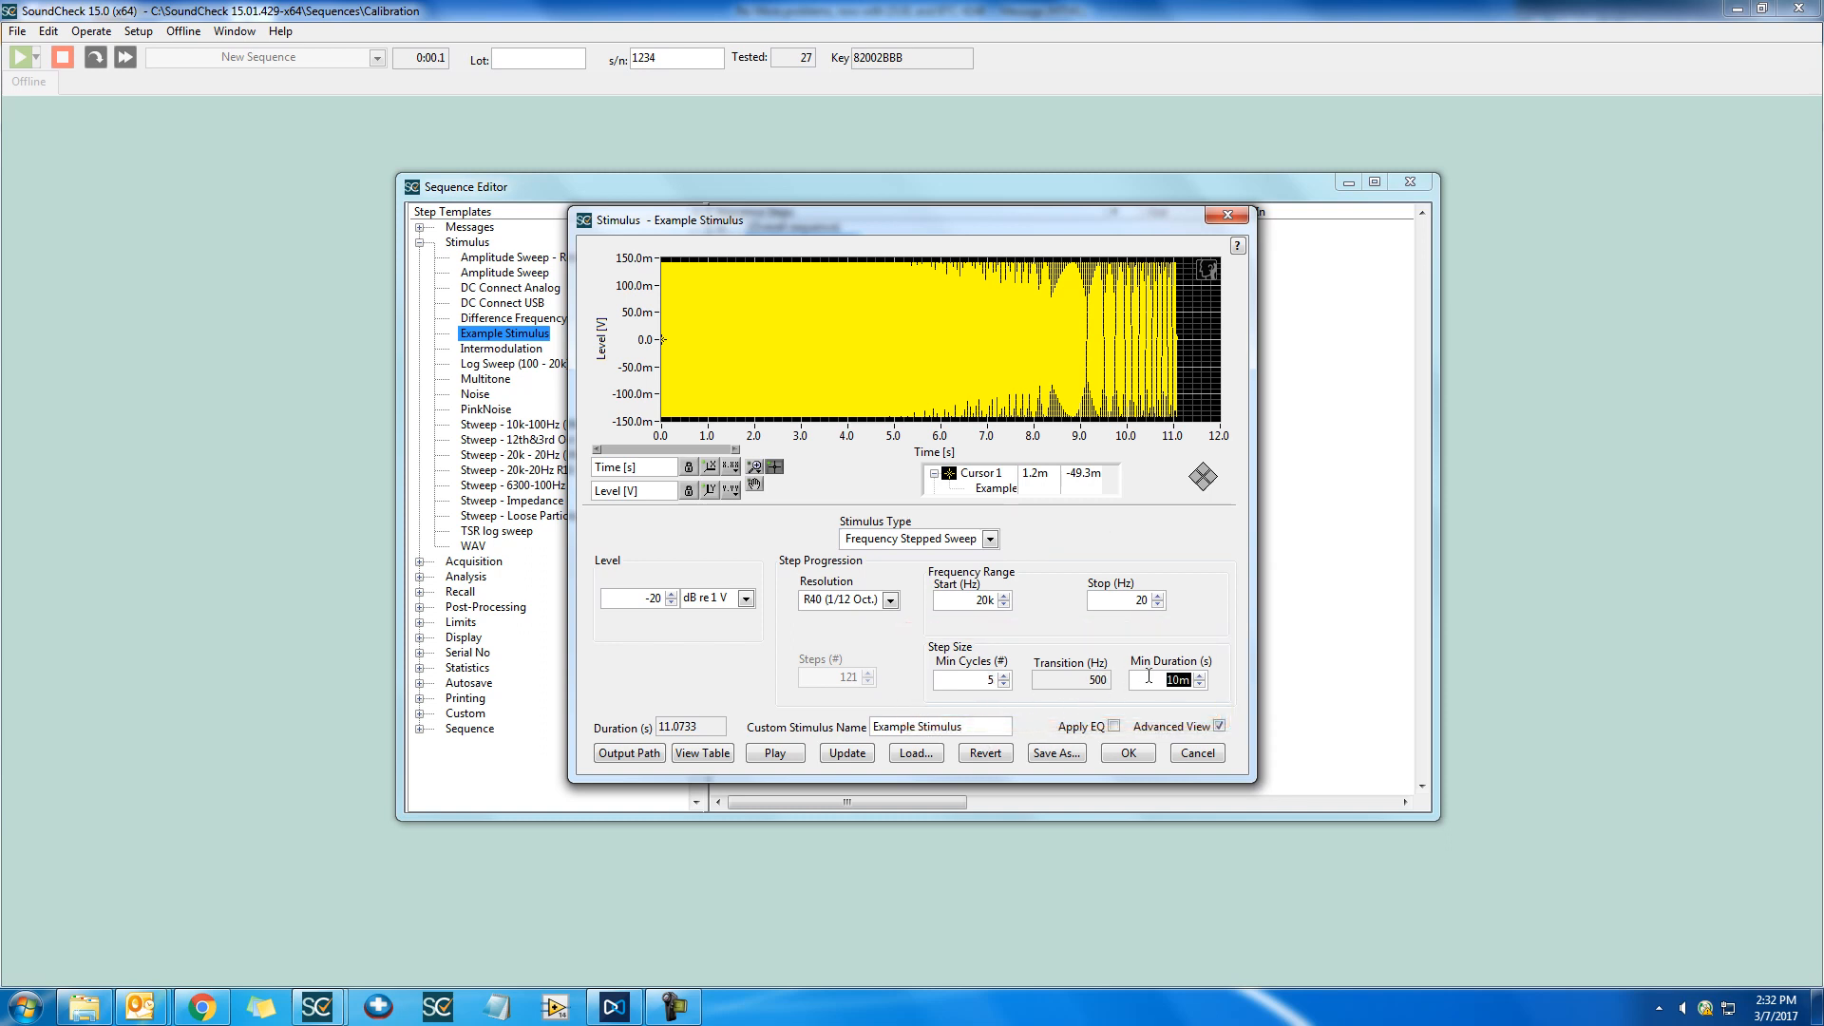
type("5m")
key("Return")
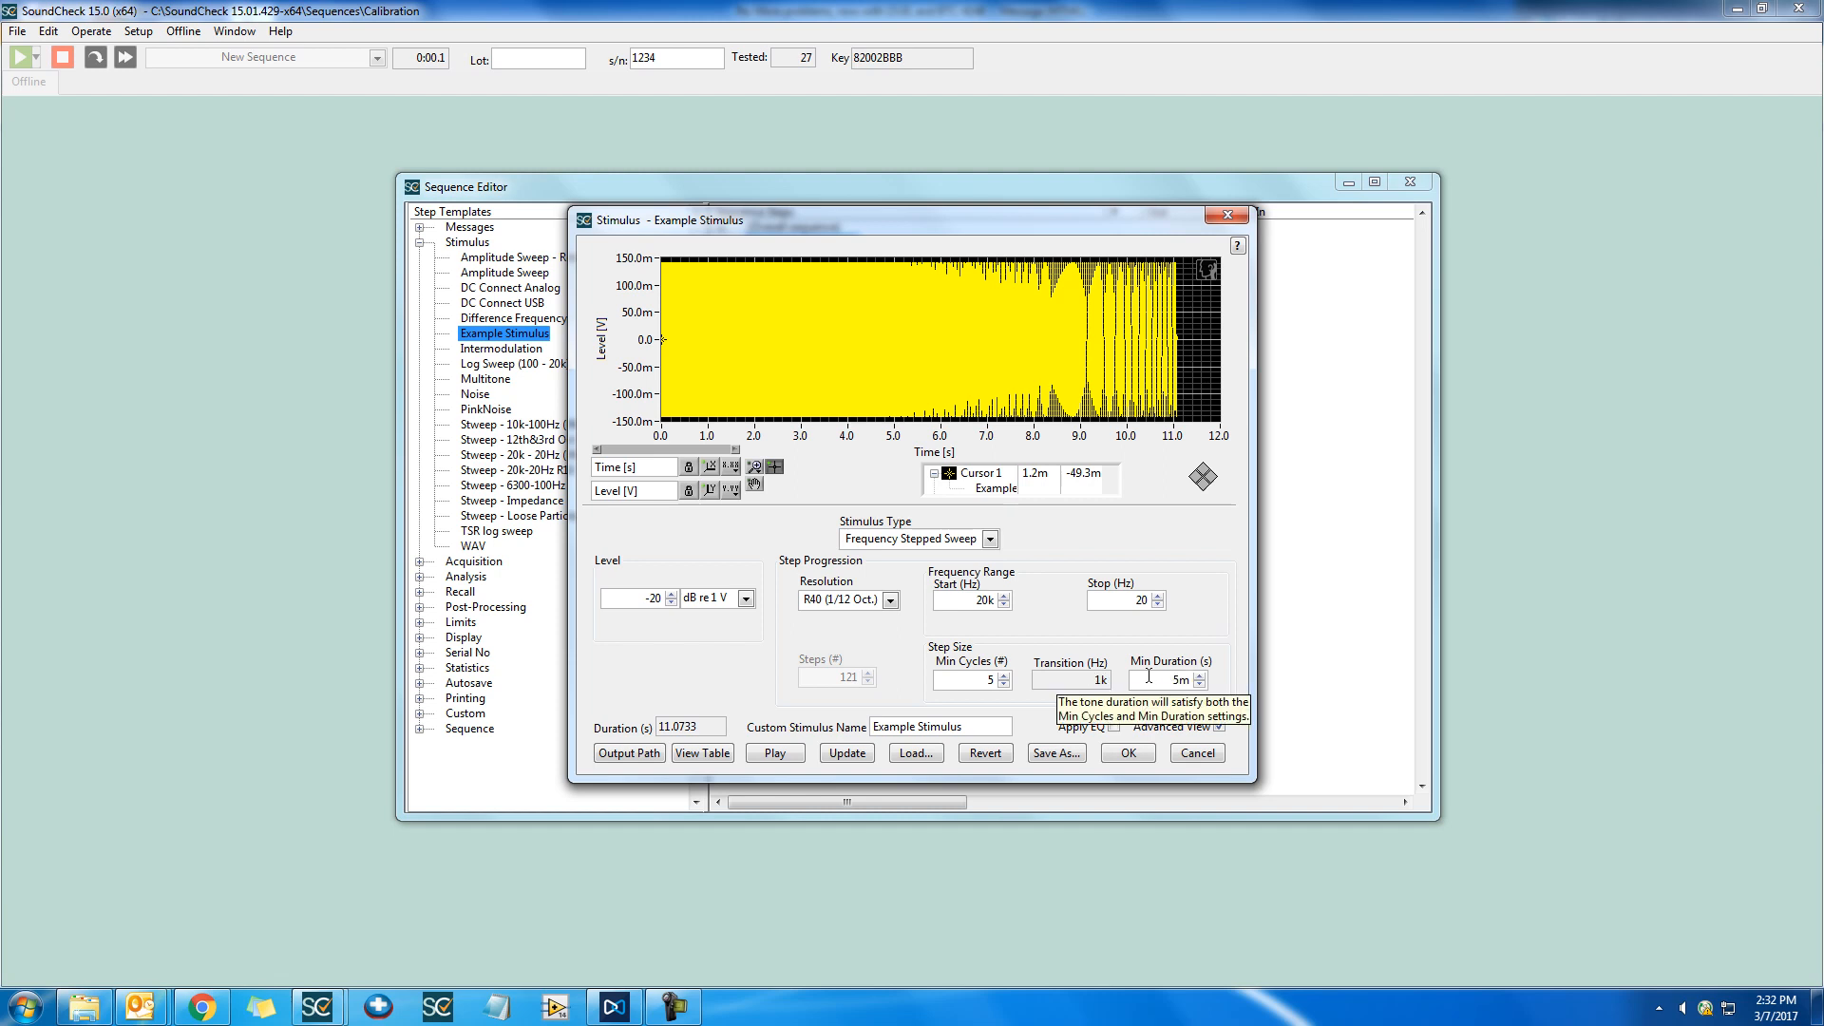
left_click(837, 755)
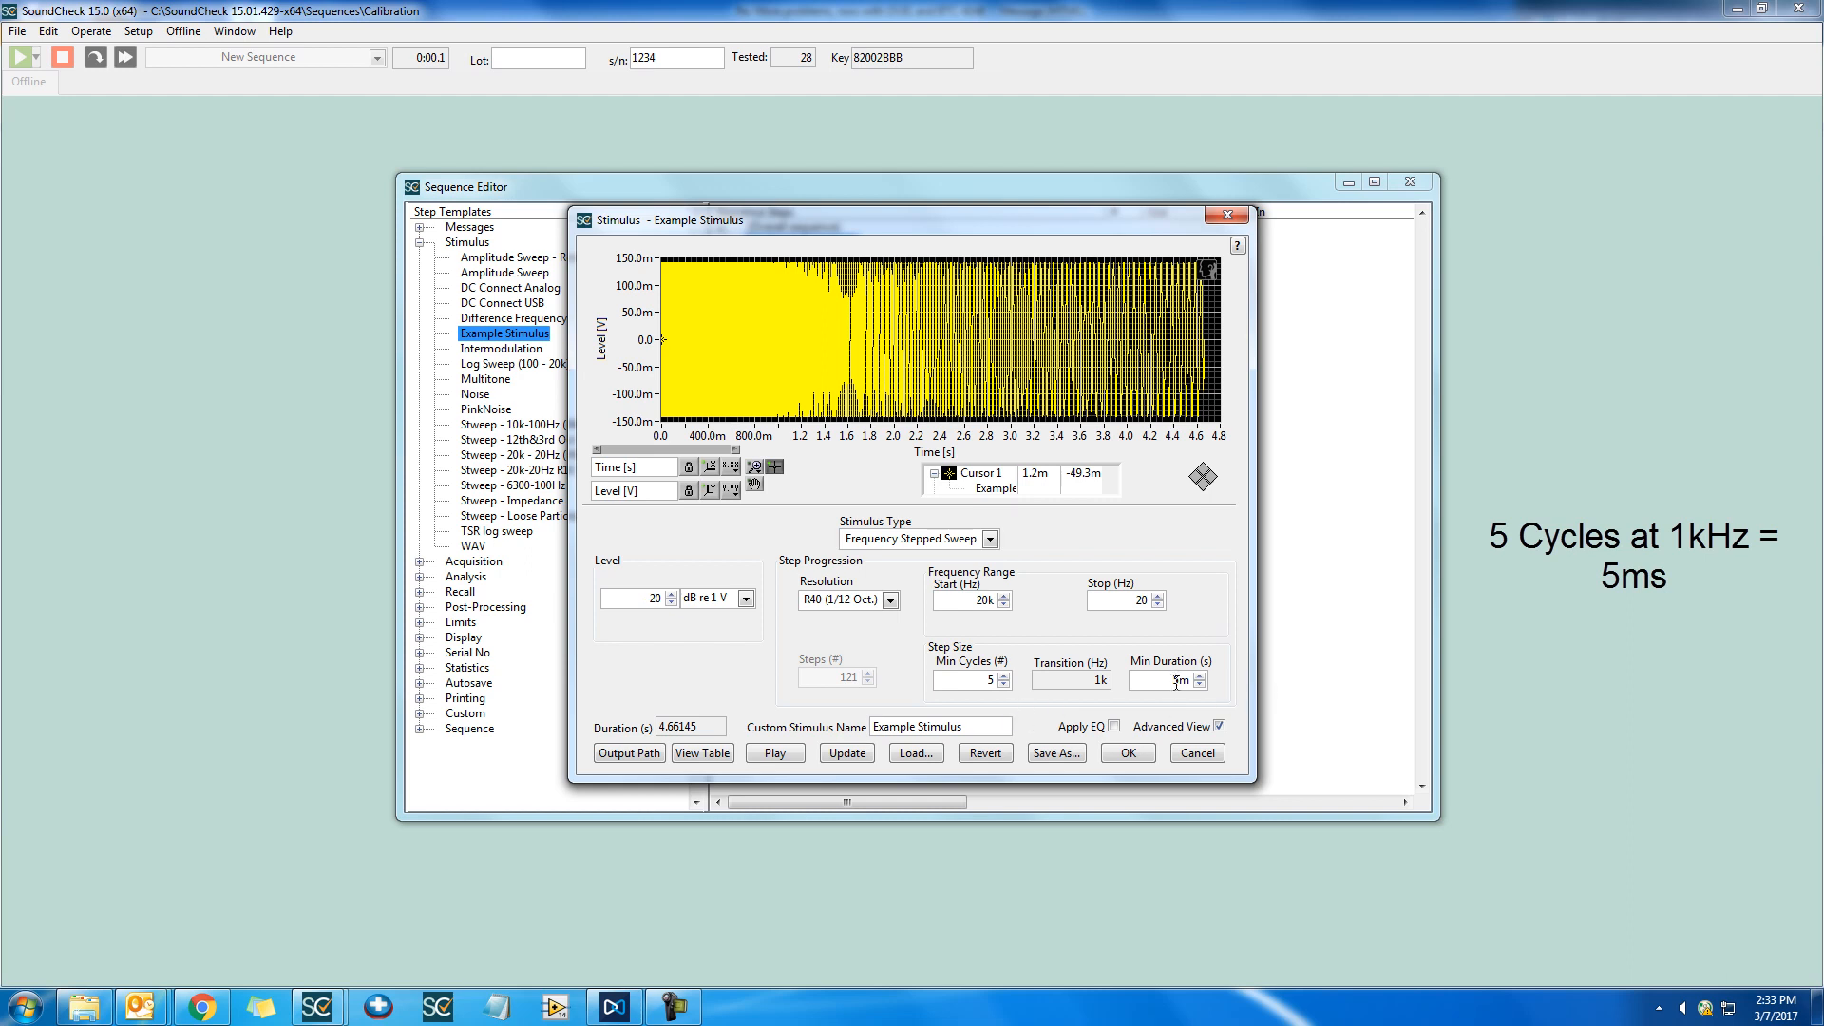
Set the step size's minimum duration to 100m seconds
left_click_drag(1178, 681, 1161, 681)
type("100")
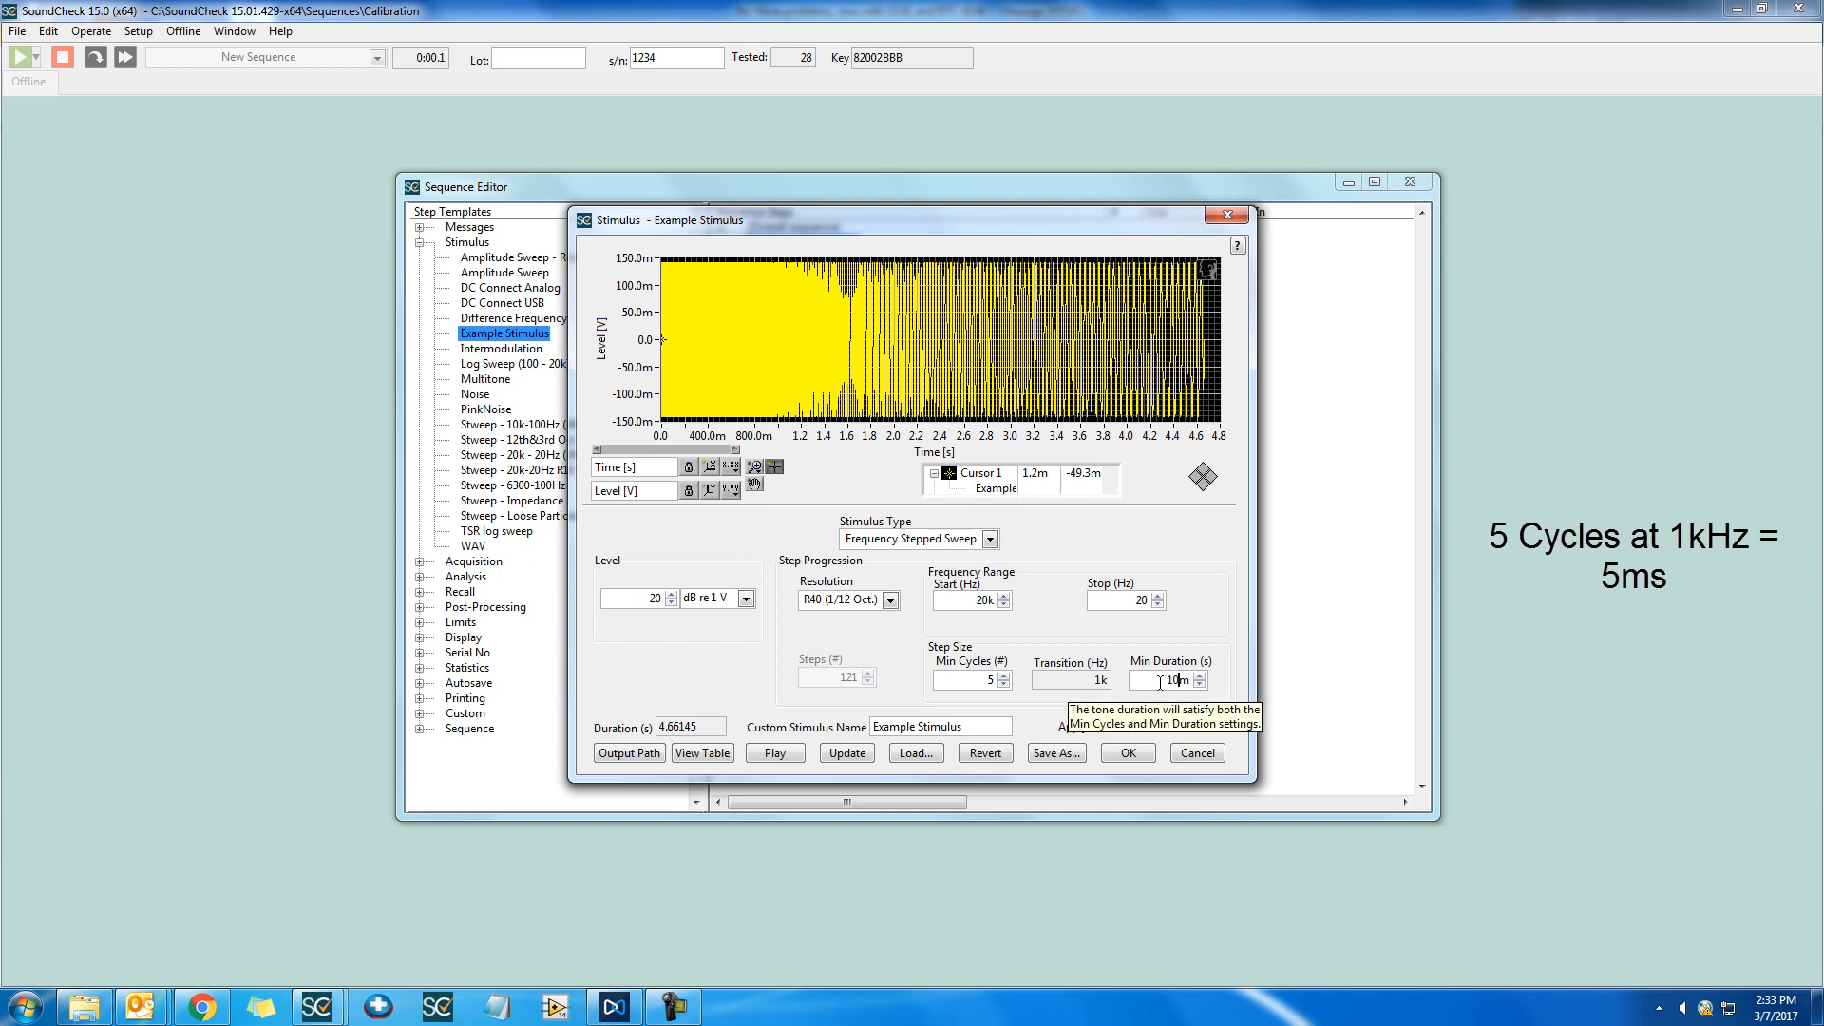
key("Return")
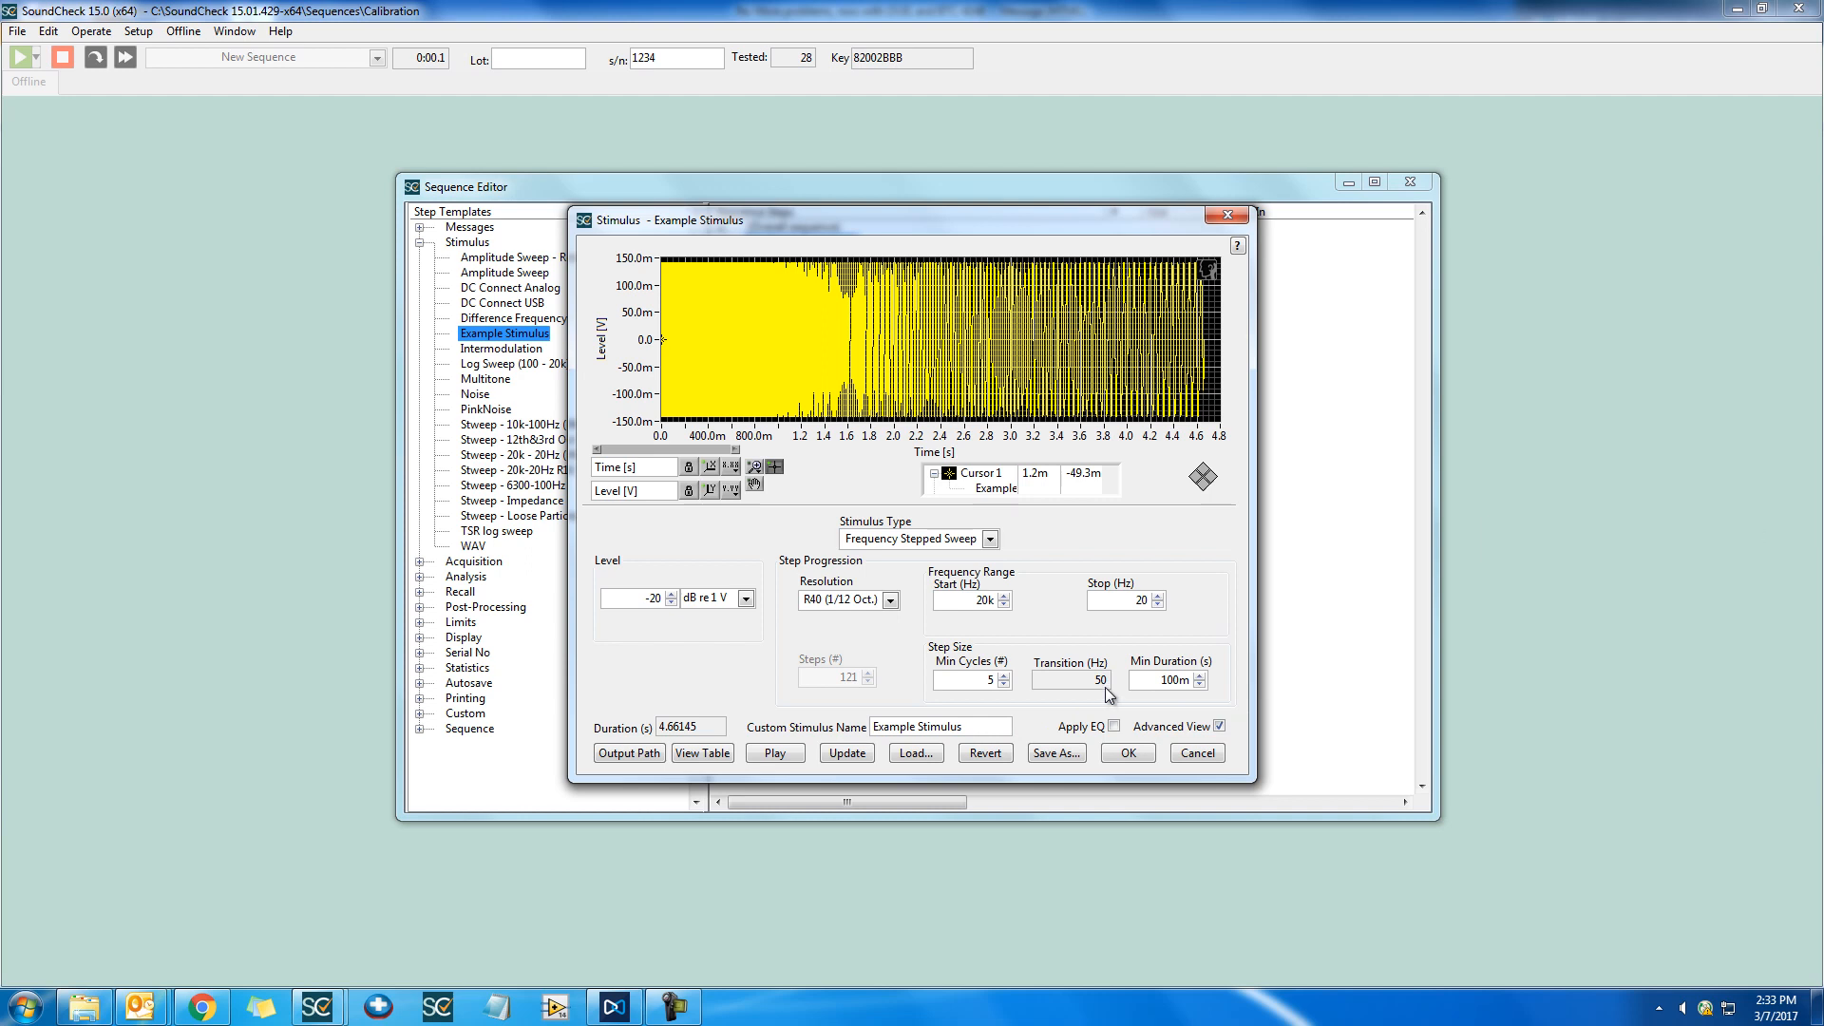
Edit the step size's minimum duration again and set the minimum cycles to 100
left_click(1170, 680)
key("BackSpace")
key("Delete")
double_click(990, 681)
type("100")
left_click(1074, 702)
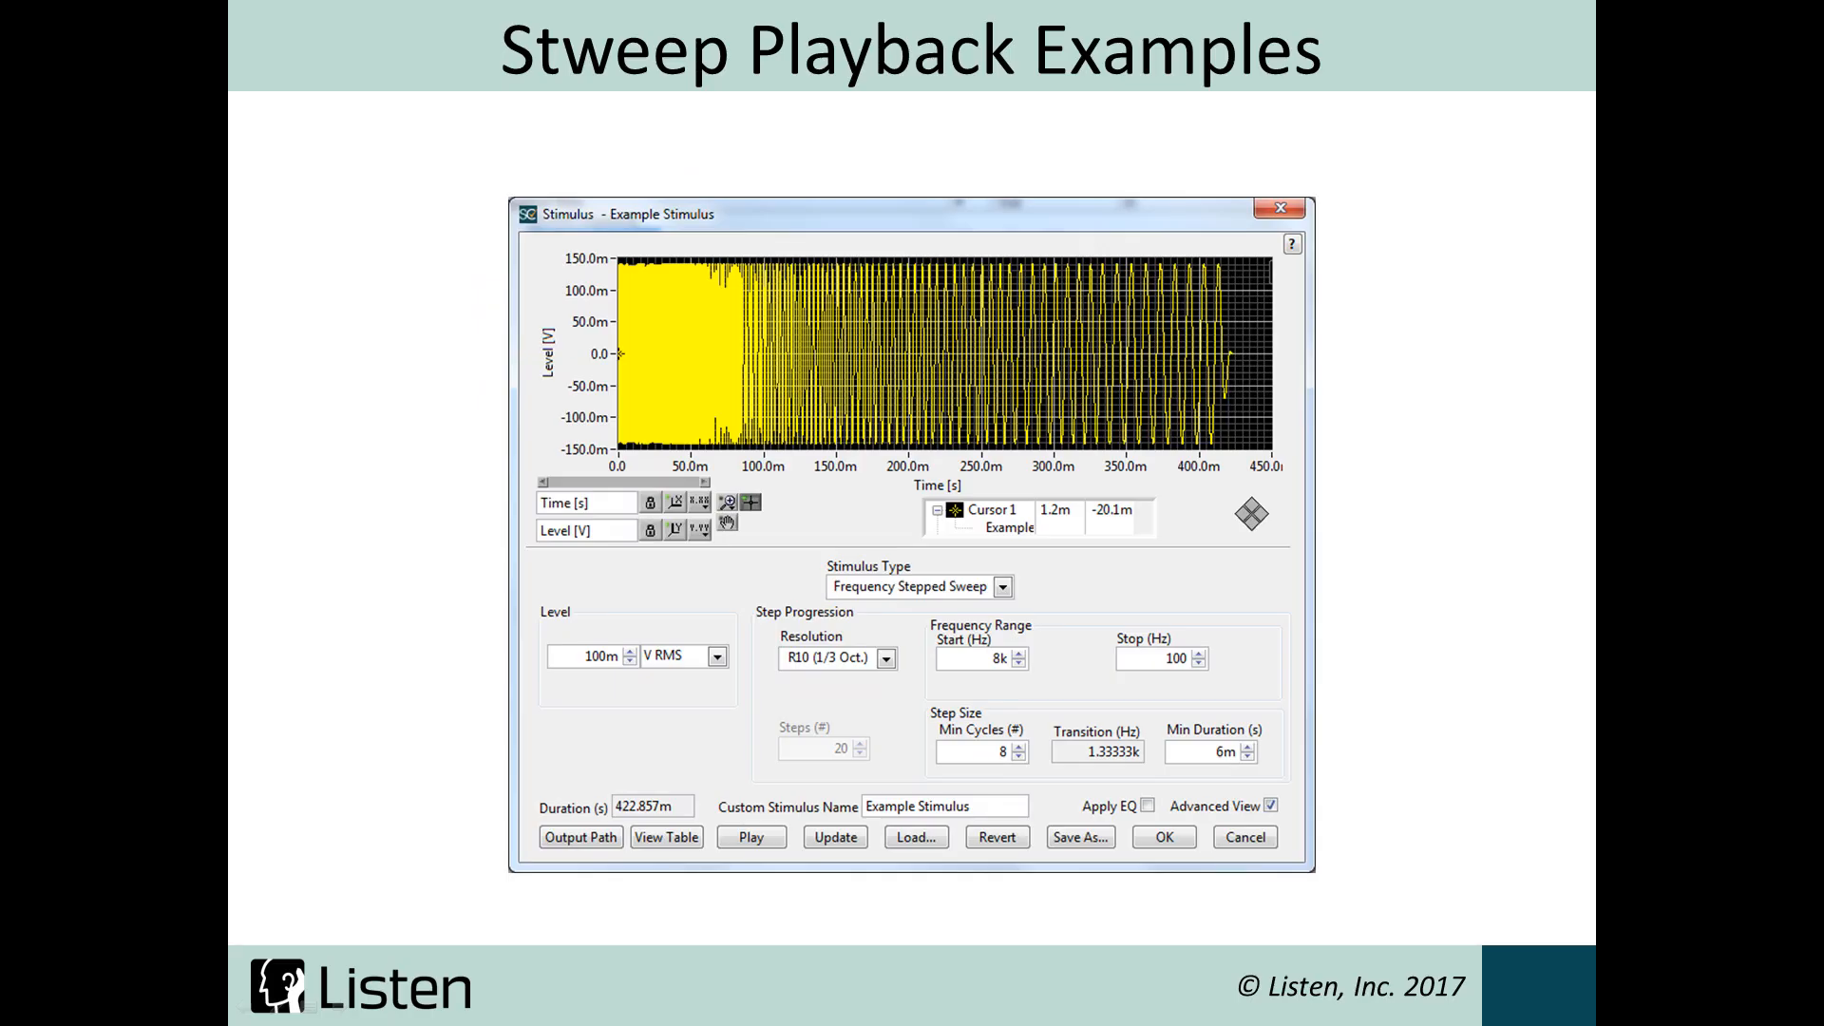
key("Right")
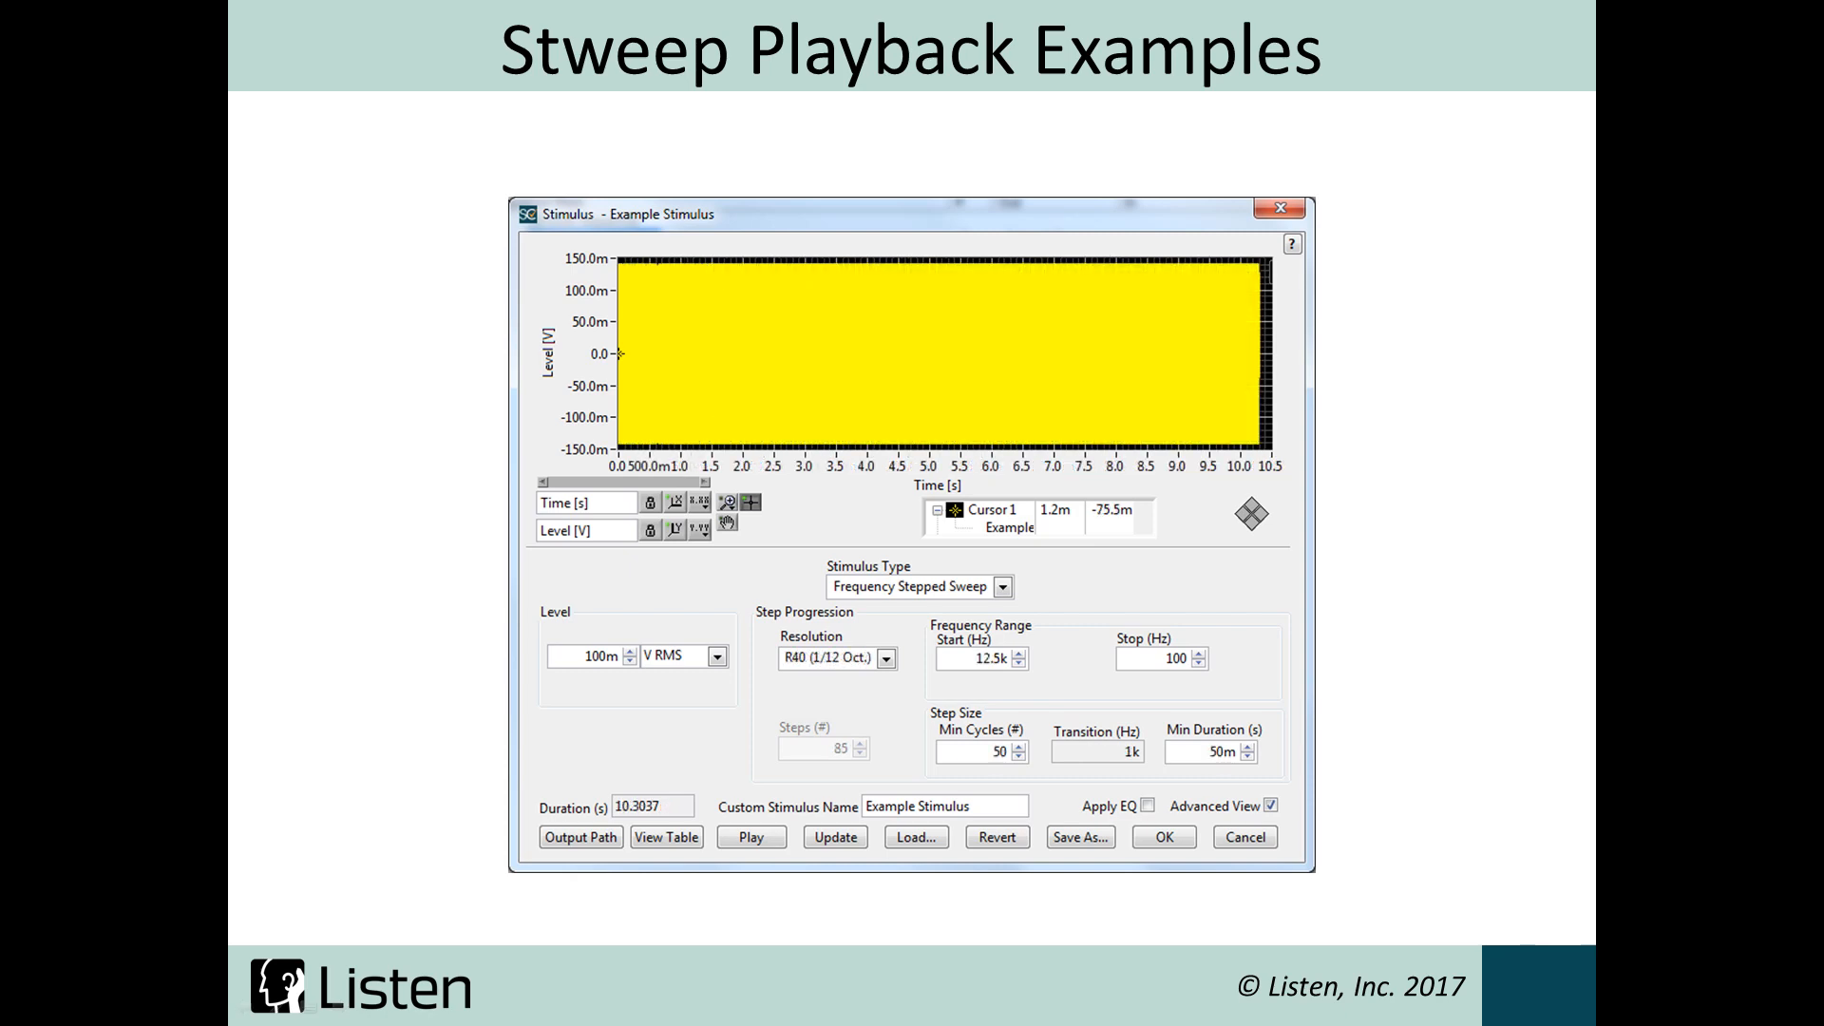